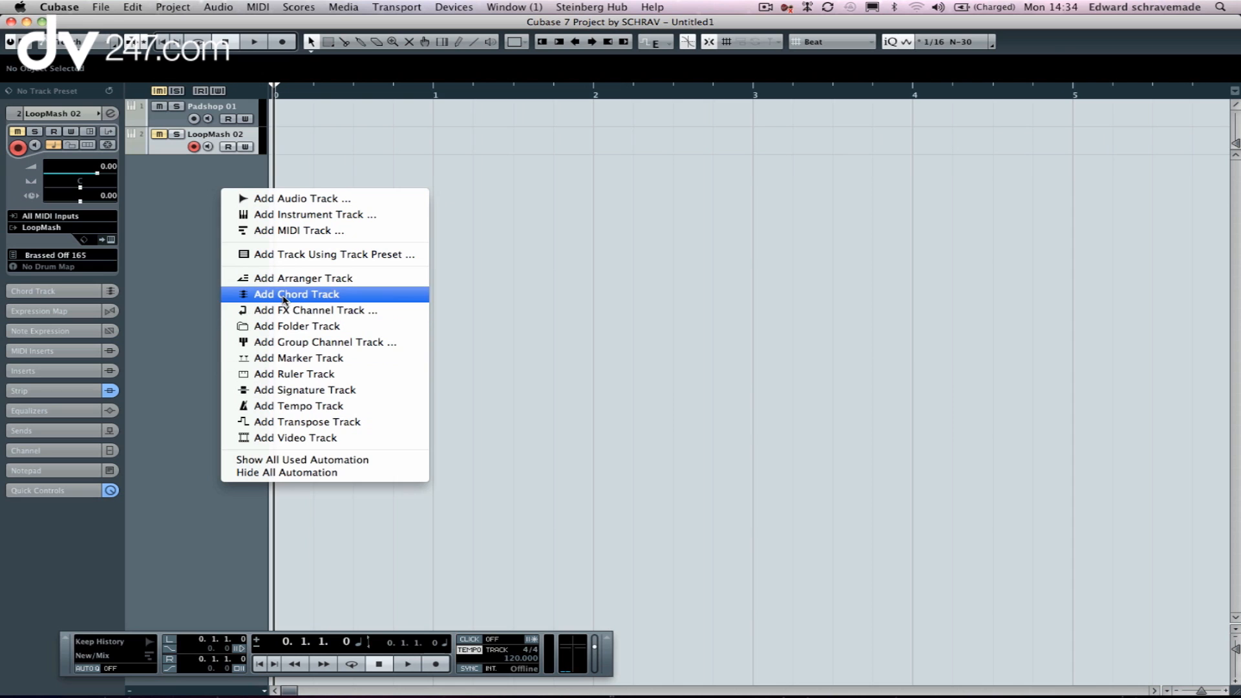
Add a chord track to the project and slightly increase its track height
click(289, 299)
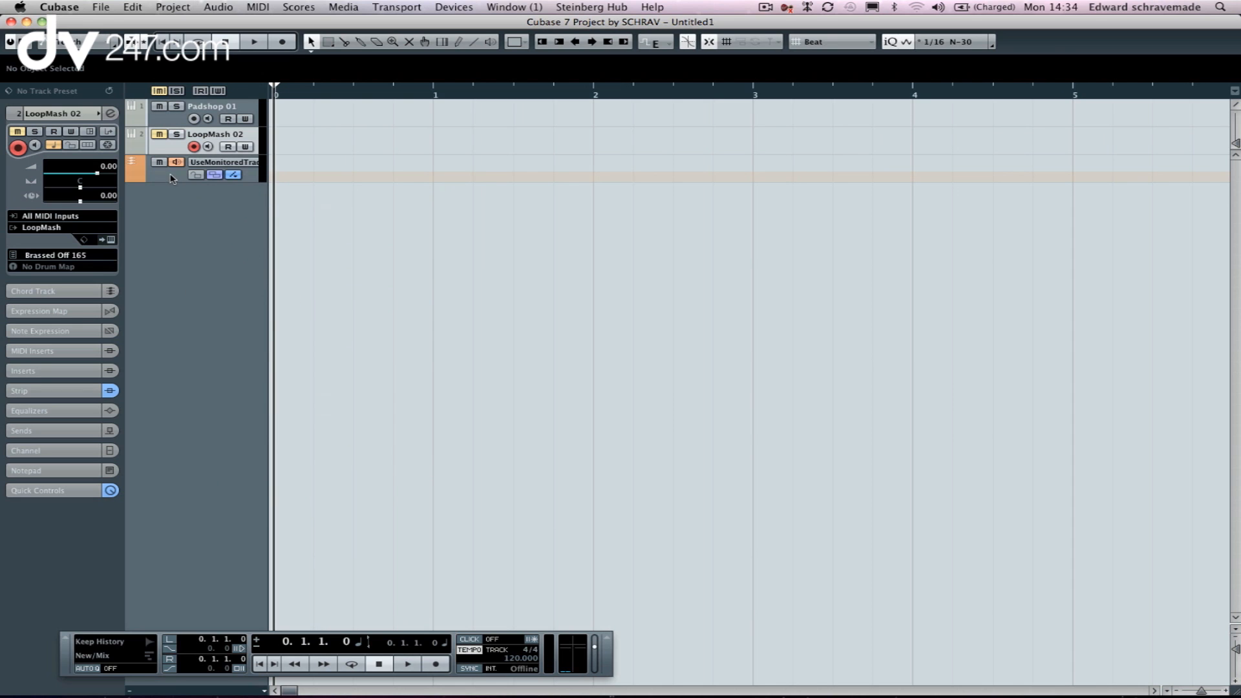
click(169, 176)
drag(169, 182, 170, 196)
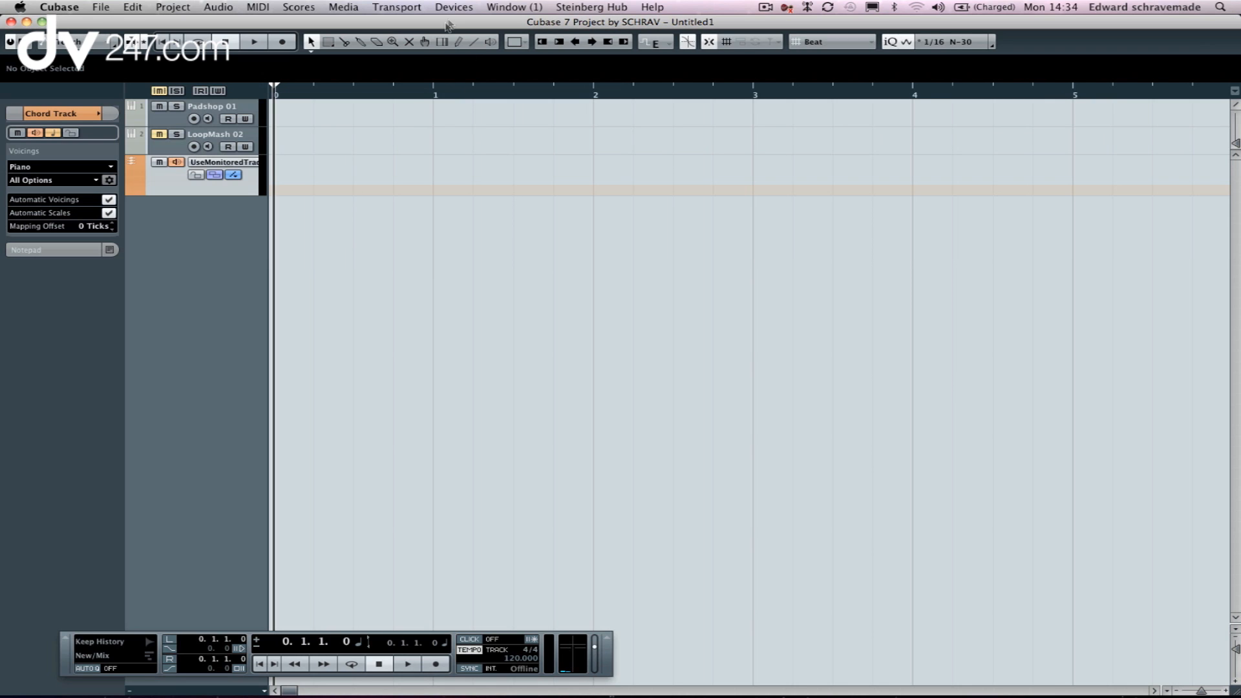
Draw four empty chord events on the chord track, one at each of the ruler's bar positions 0, 1, 2 and 3
click(458, 43)
click(285, 167)
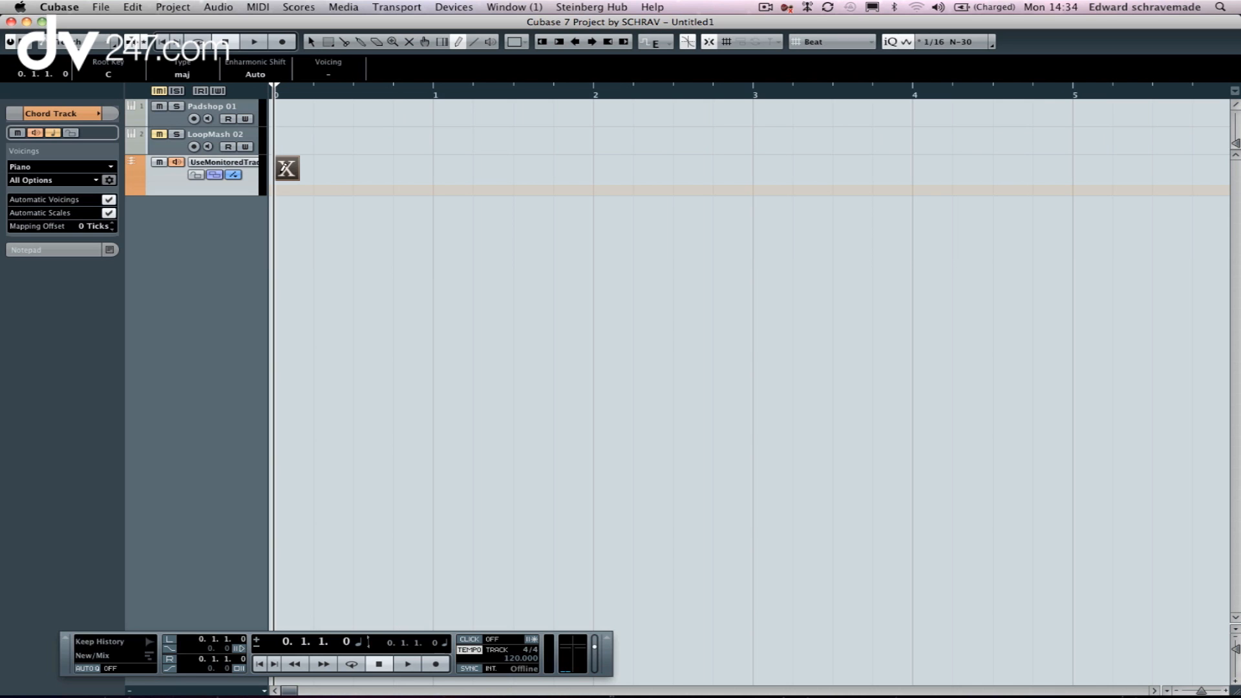
click(445, 166)
click(604, 159)
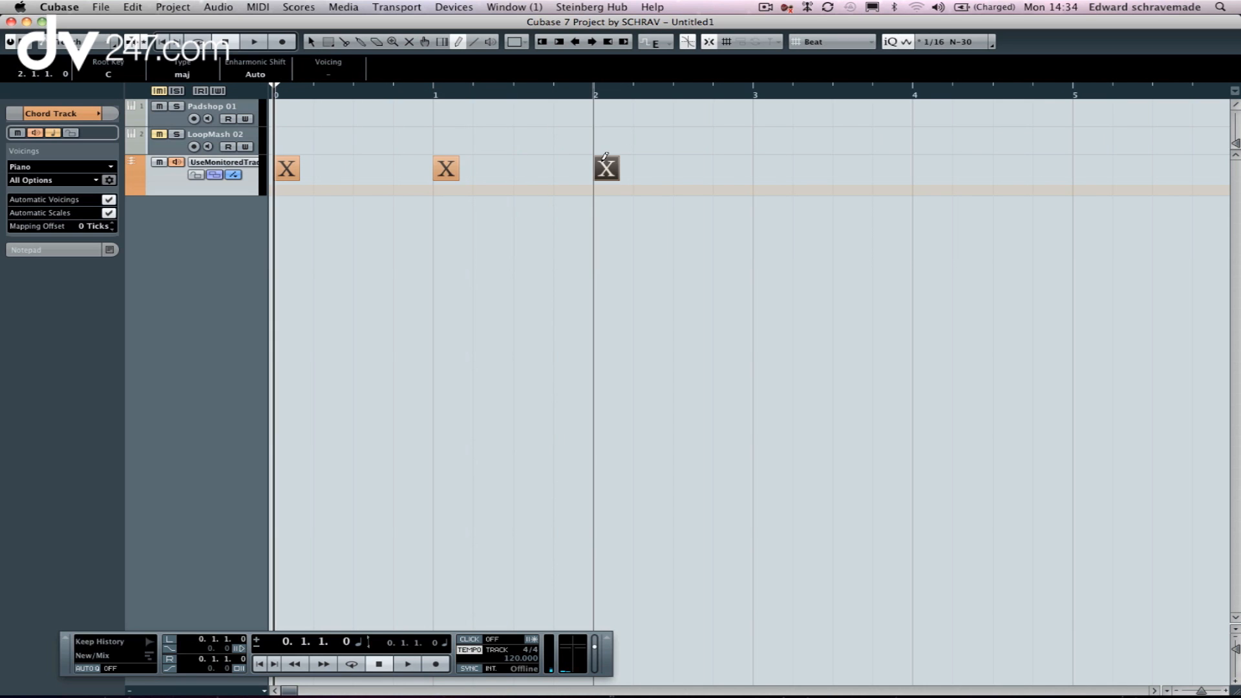
click(758, 162)
Copy the first chord event with the selection tool to 0.3.1.0, midway between the first two chord events
right_click(602, 253)
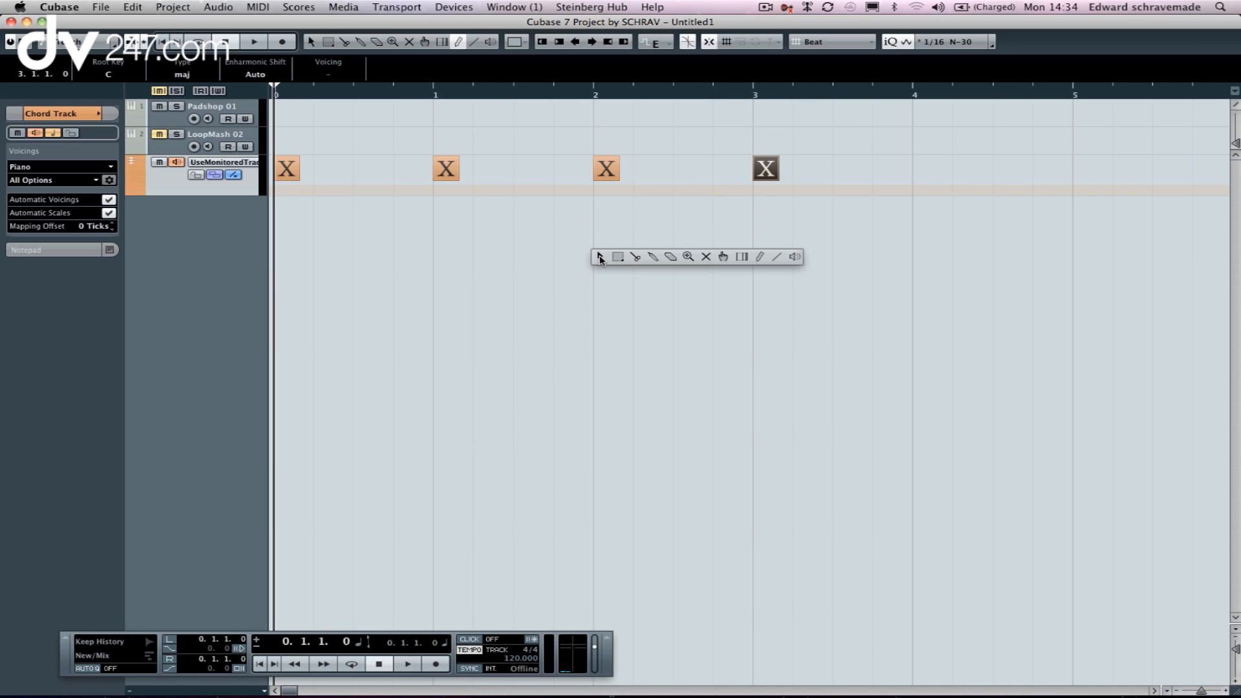
click(598, 260)
drag(287, 169, 368, 172)
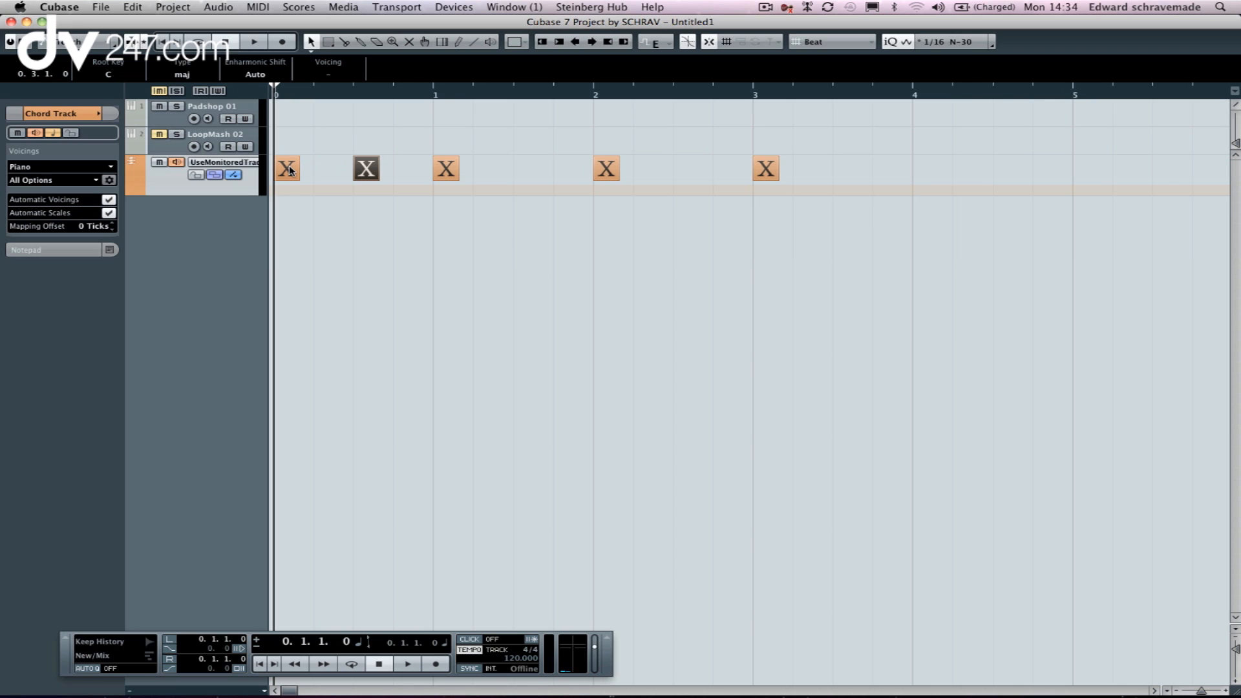
Set the chord track to play its chords through the Padshop 01 track
click(220, 163)
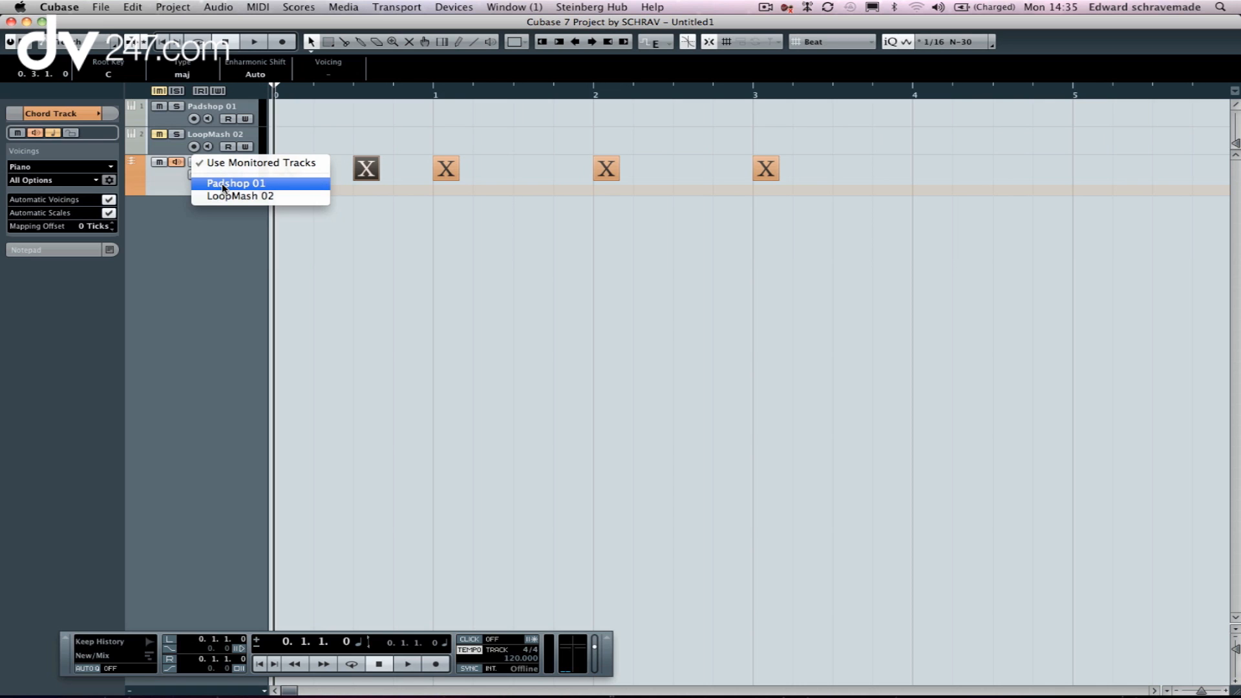
click(222, 184)
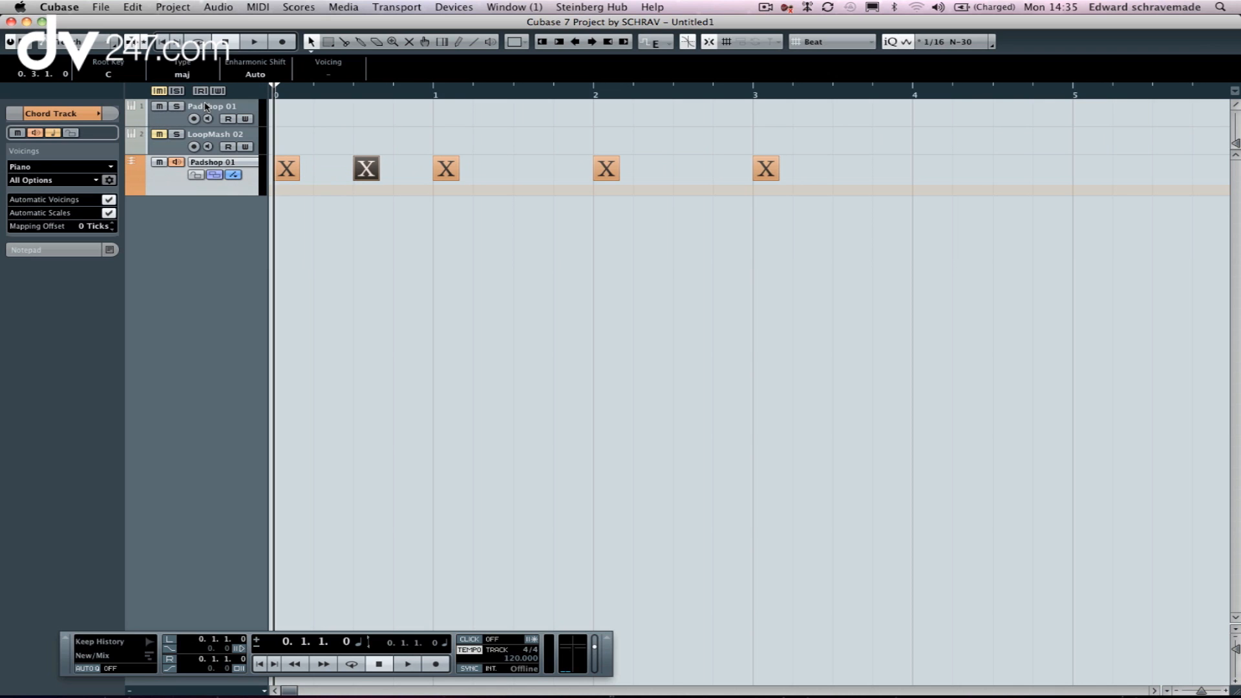
click(210, 163)
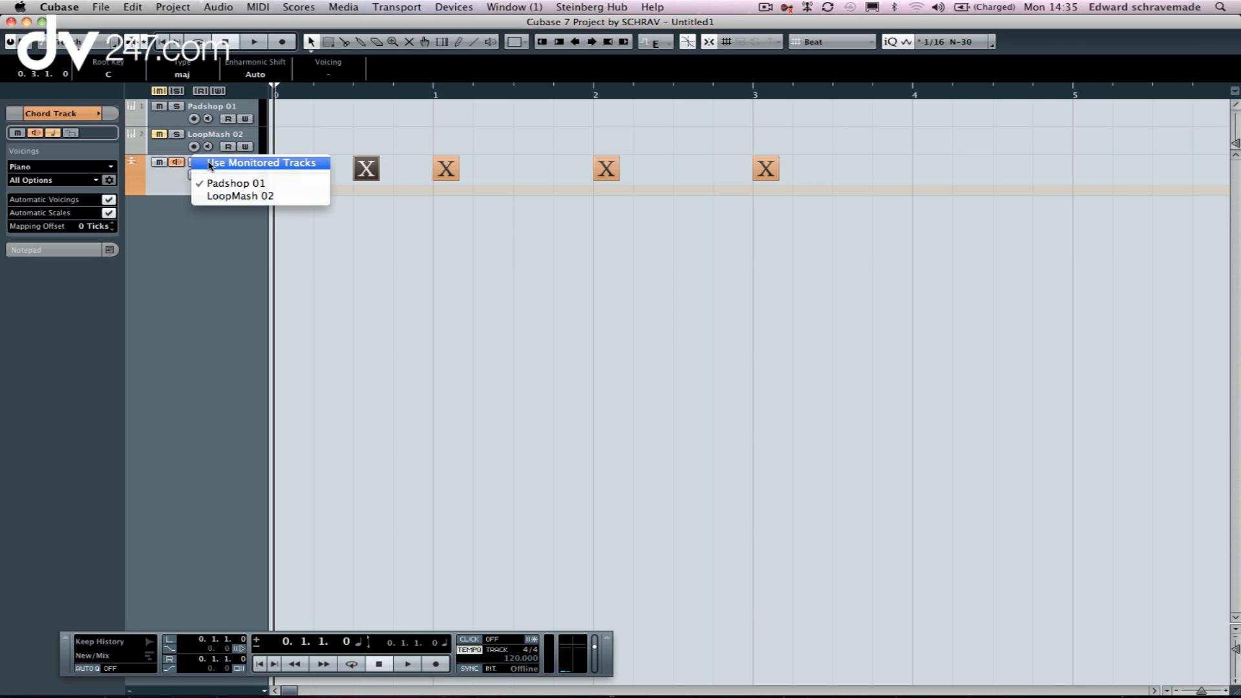
click(195, 245)
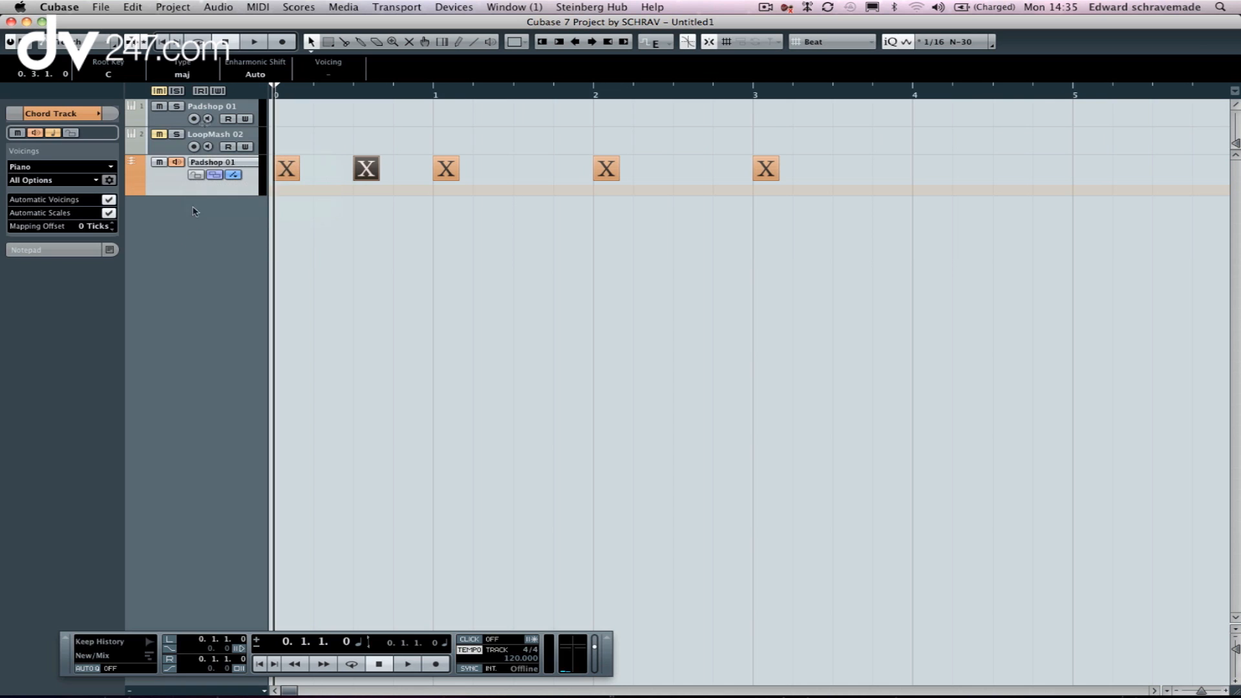
click(198, 139)
click(197, 107)
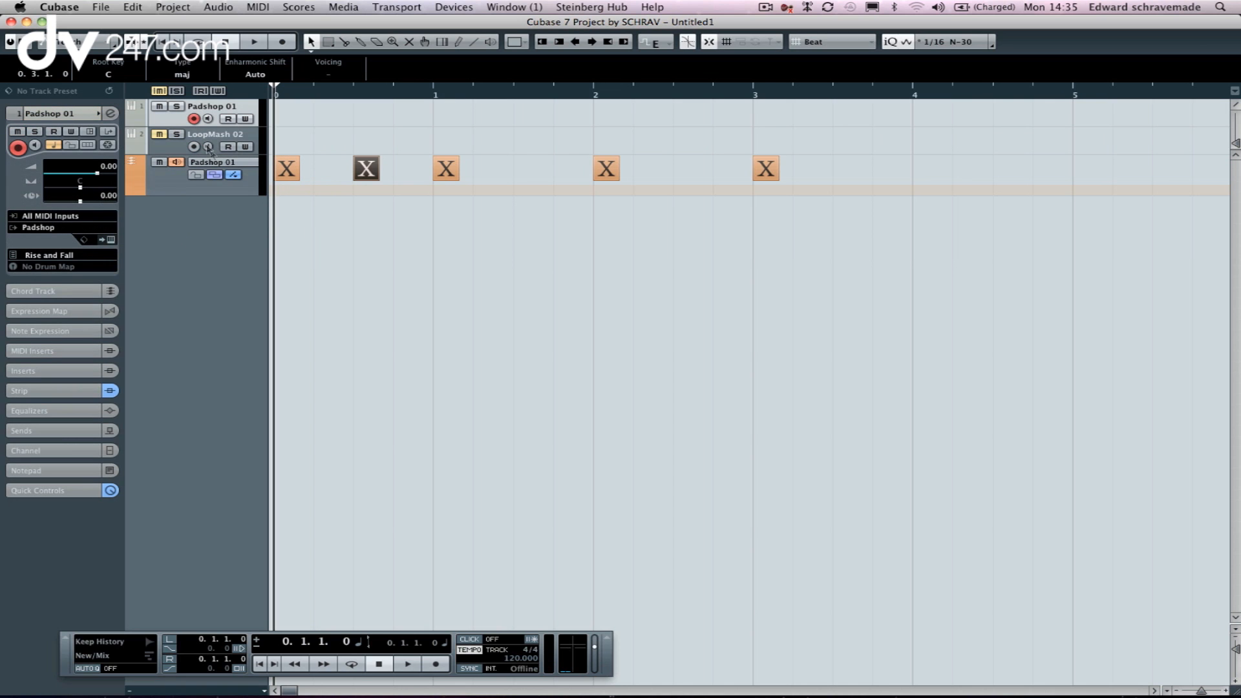
click(245, 189)
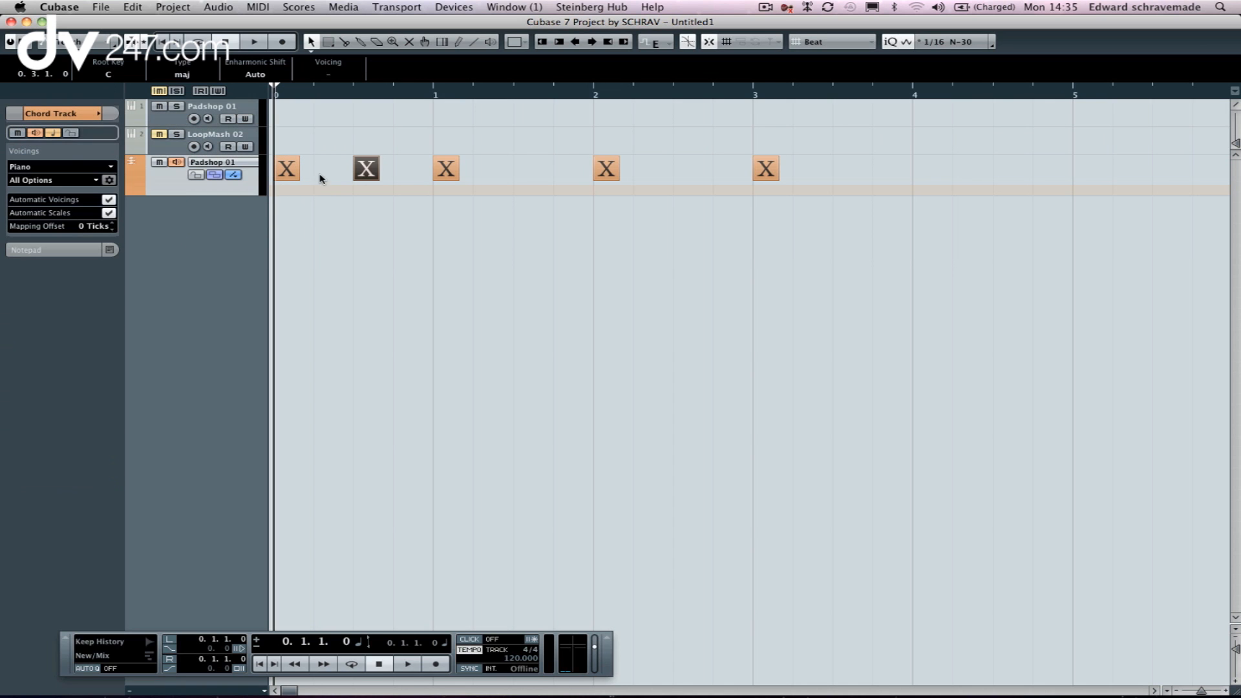
Open the first chord event for editing, set the Chord Assistant complexity to 1 and define the chord as C major
double_click(285, 166)
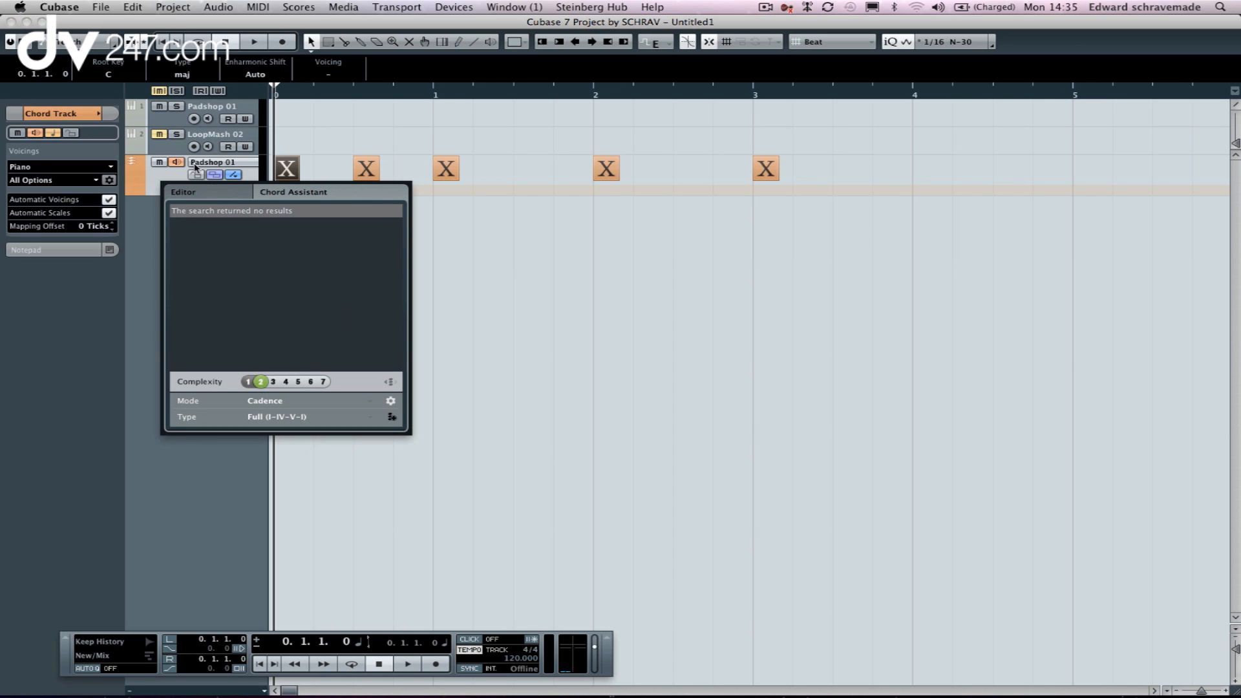
click(249, 382)
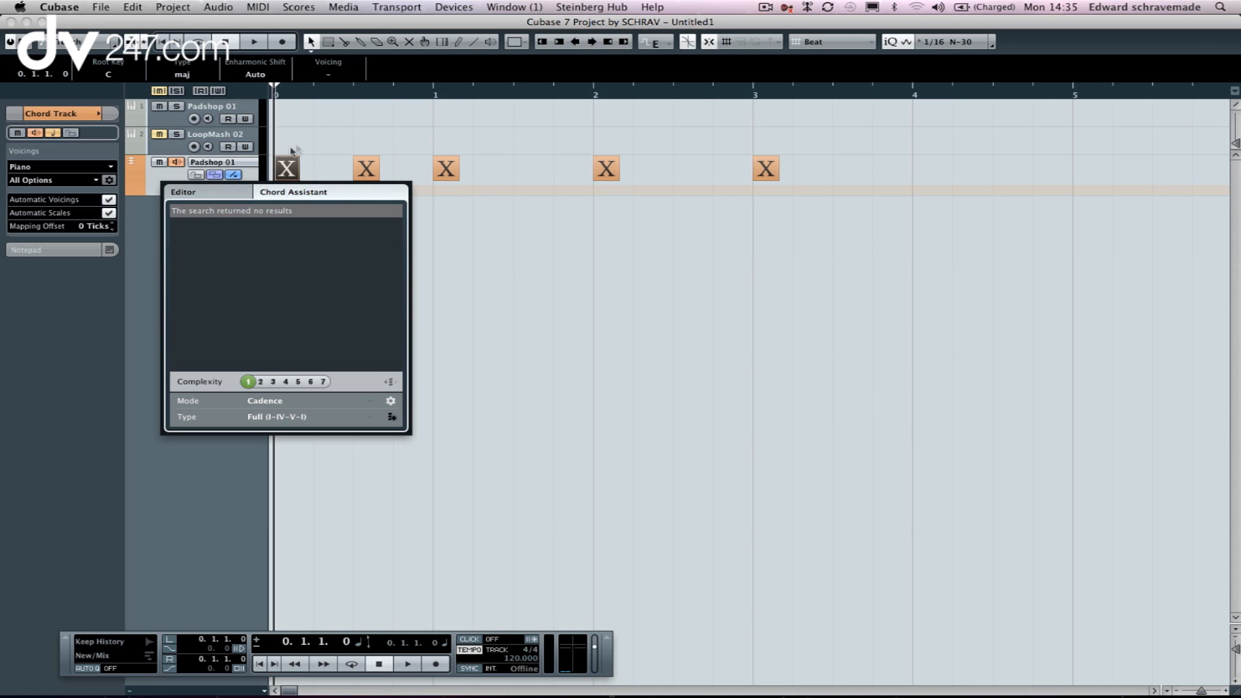
click(189, 193)
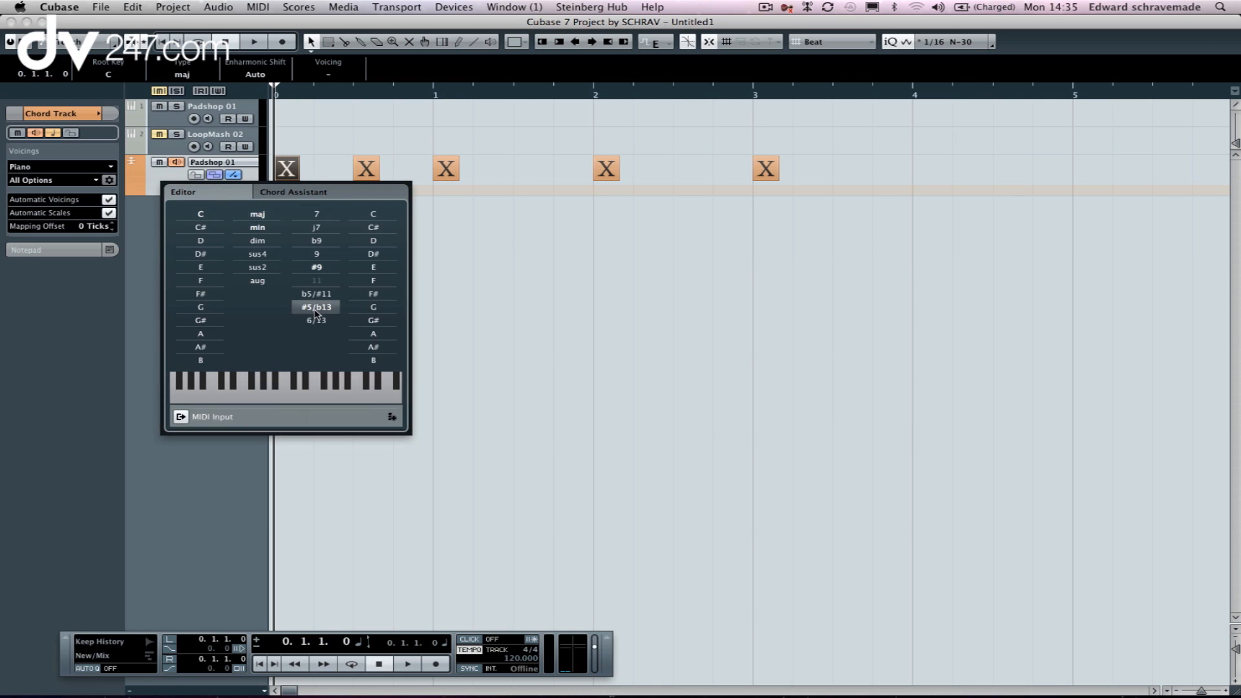
click(210, 215)
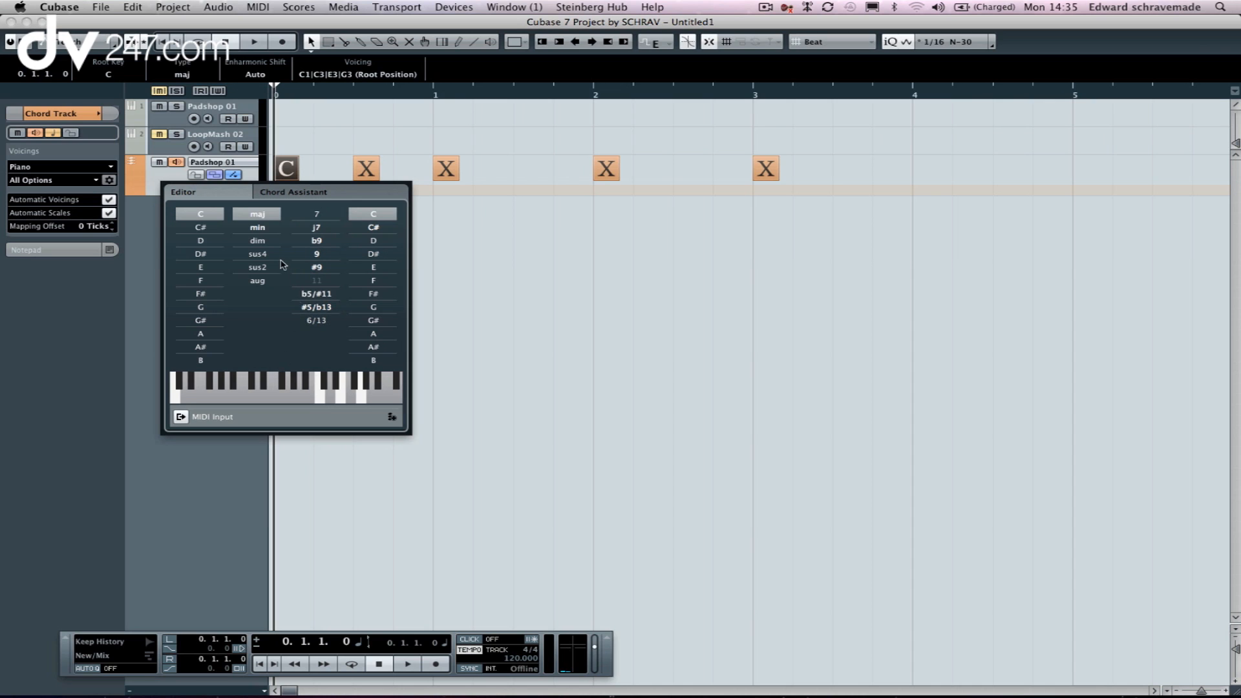
Audition minor, diminished and sus4 types with 7 and 9 tensions on the first chord, and settle on Dmin7
click(261, 229)
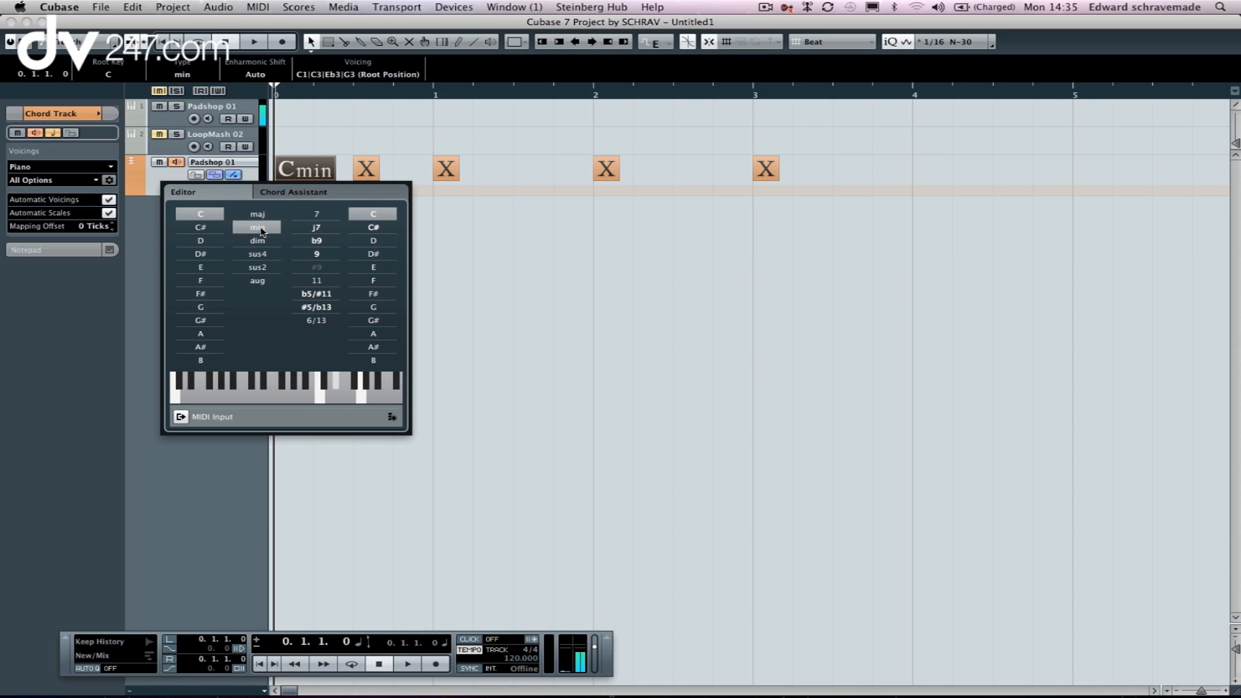
click(258, 253)
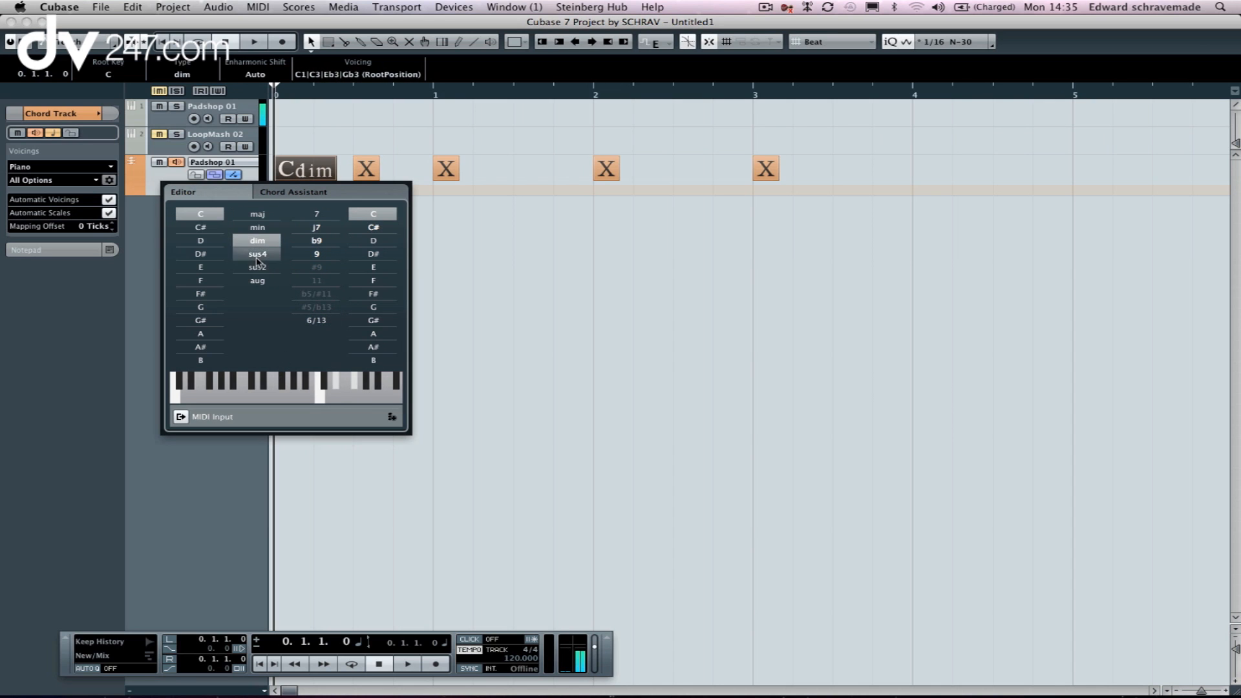
click(312, 254)
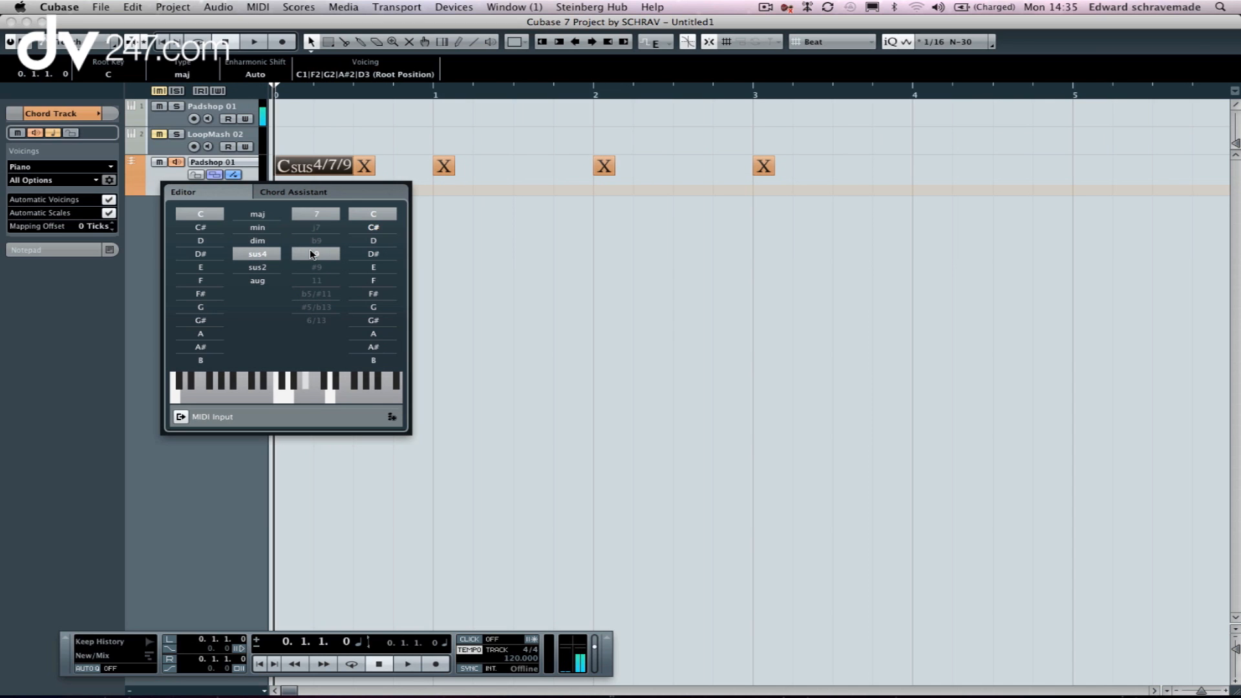
click(312, 254)
click(257, 227)
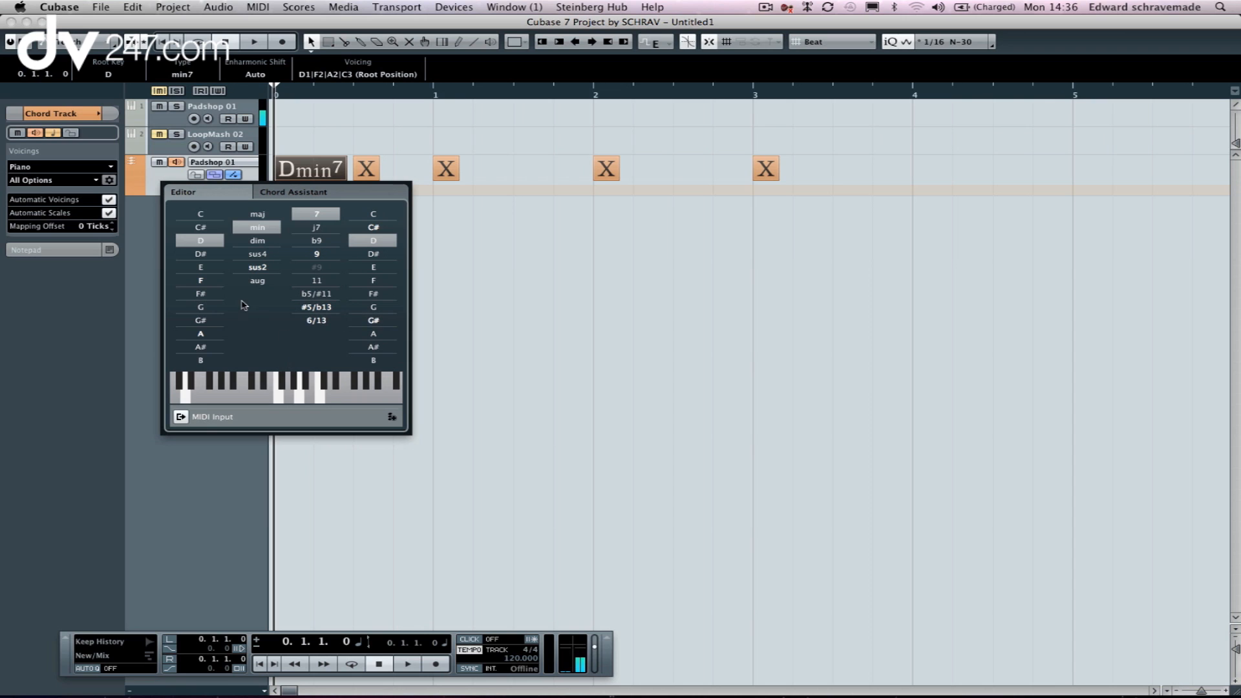
Define the second chord event as G major, moving between the chord events in the open editor
click(366, 172)
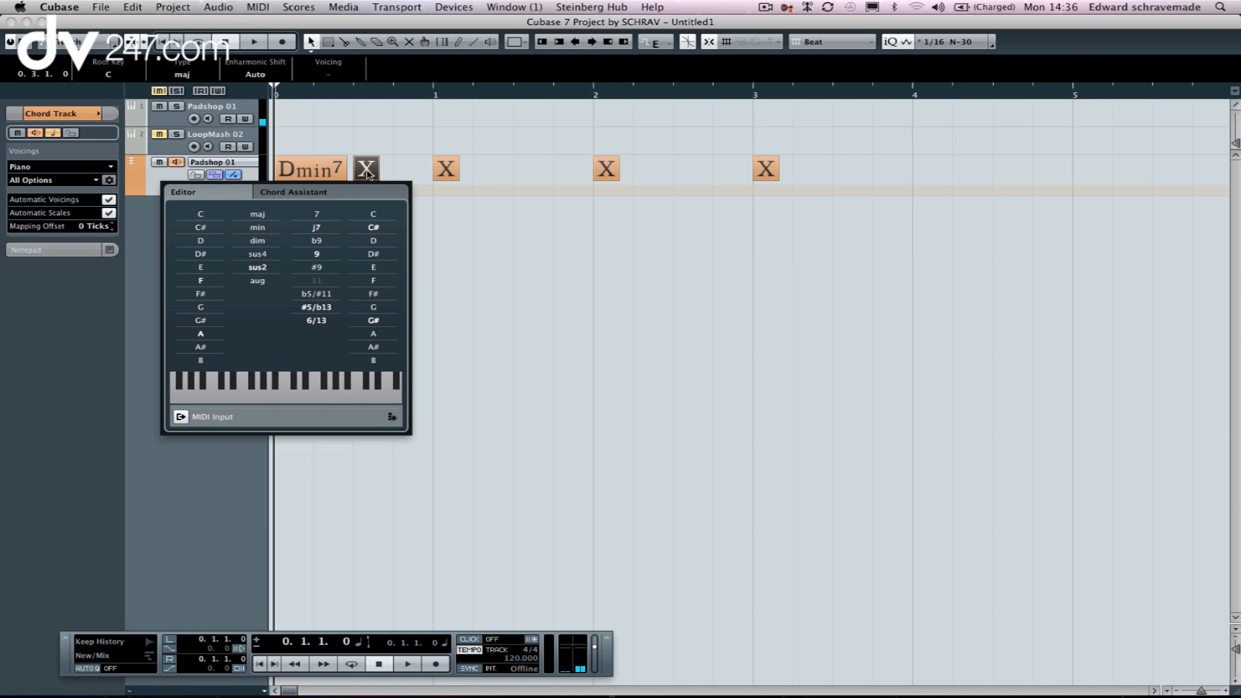
key(Left)
key(Right)
key(Right)
key(Right)
key(Left)
key(Left)
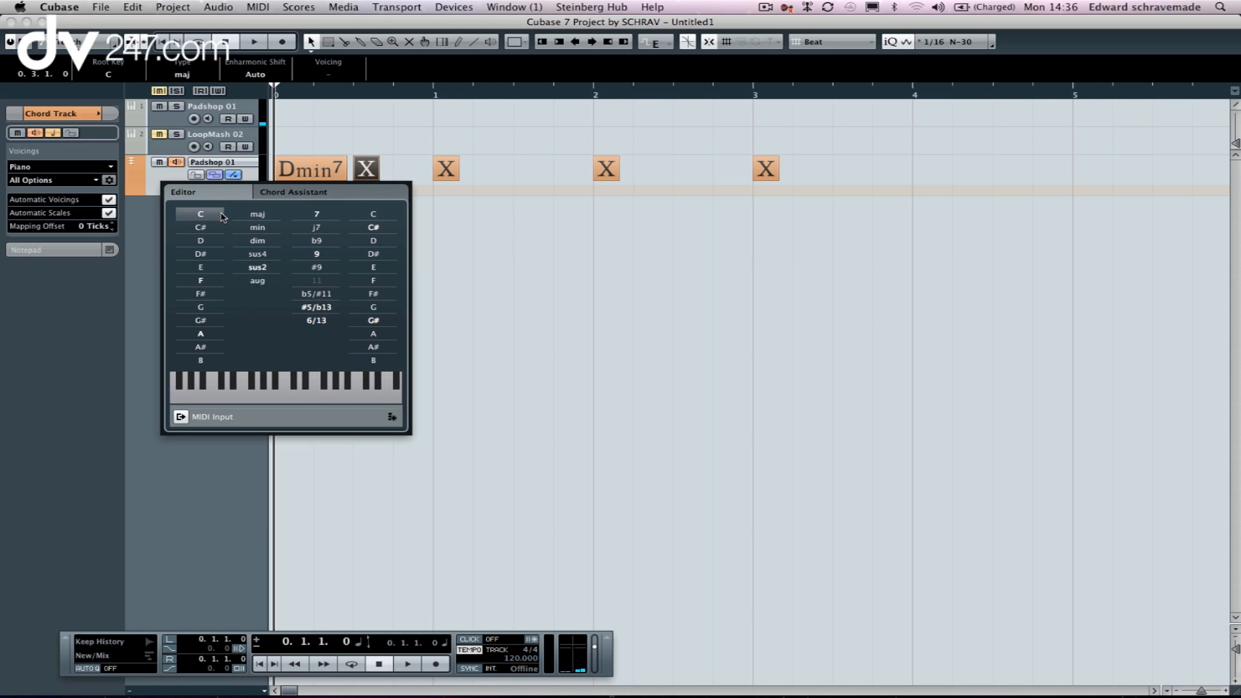
click(213, 308)
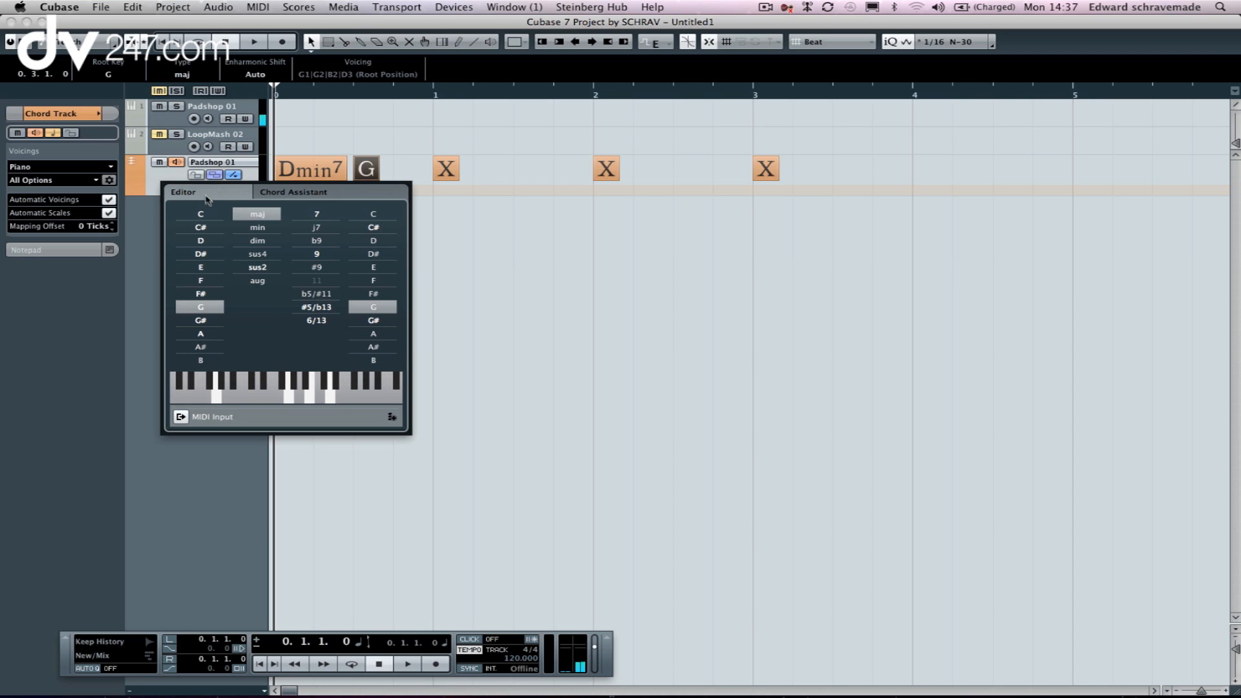
Compare the Chord Assistant's suggestions for the second chord at complexity levels 2 to 7, and leave the filter at 4
click(284, 192)
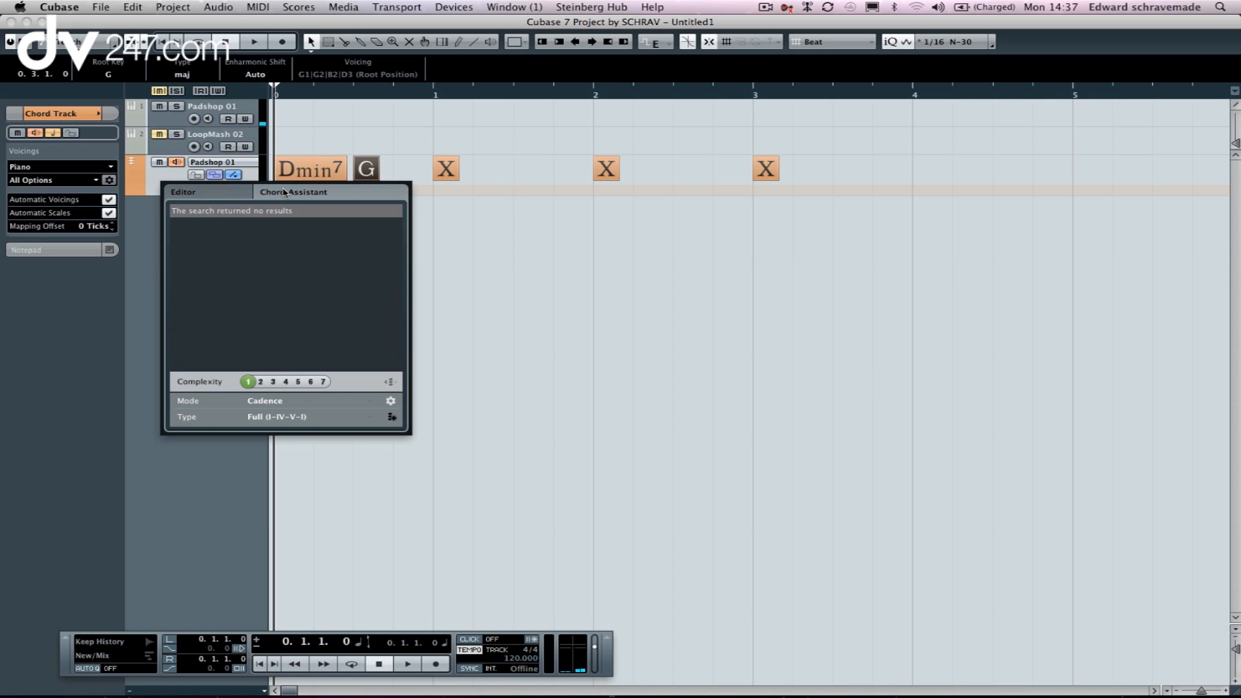
click(261, 381)
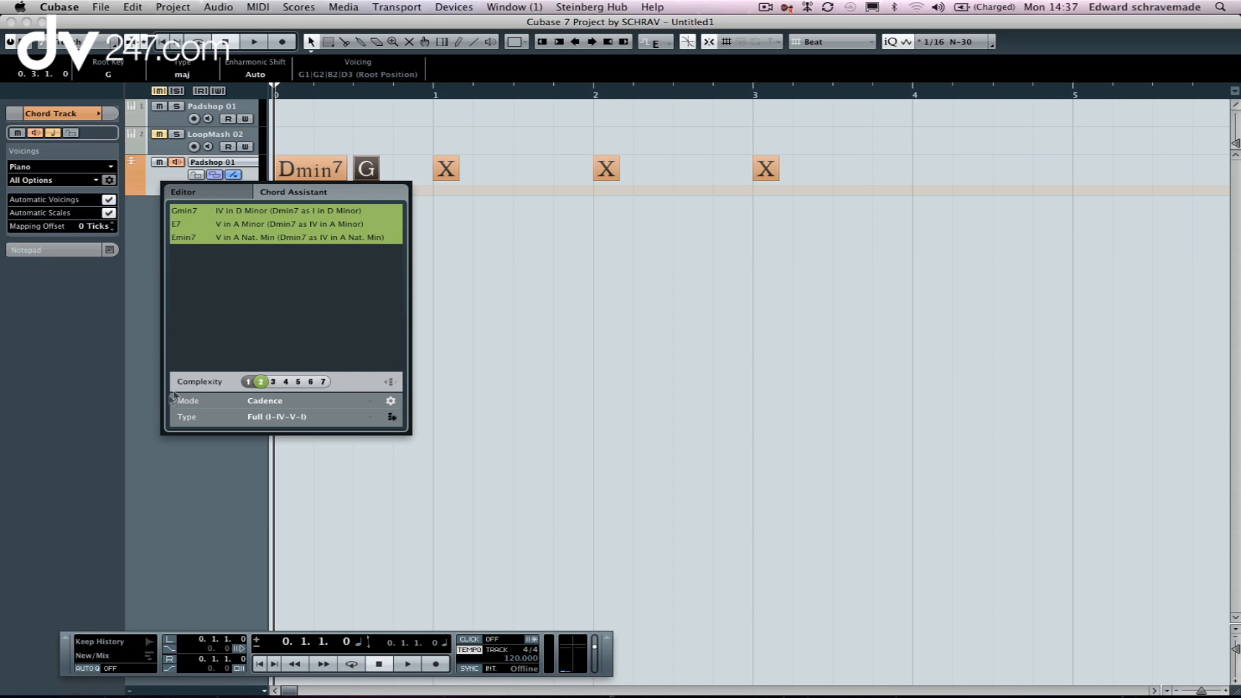
click(273, 383)
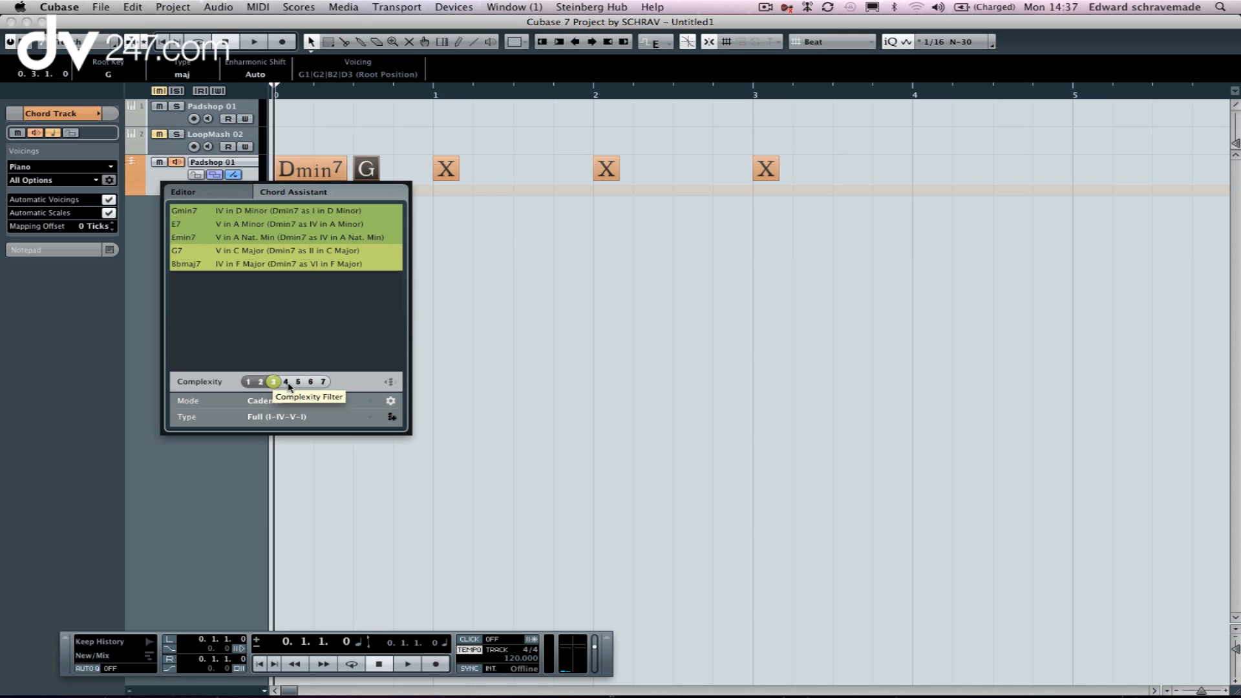
click(286, 382)
click(298, 382)
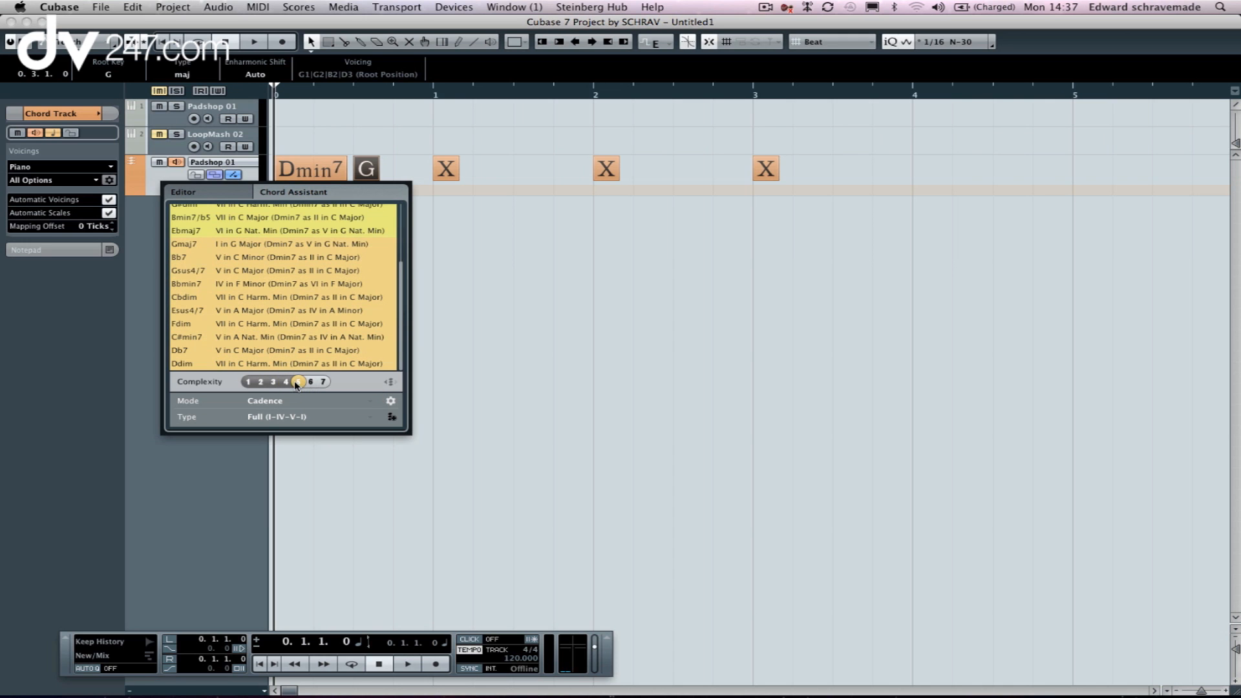
click(311, 382)
click(323, 382)
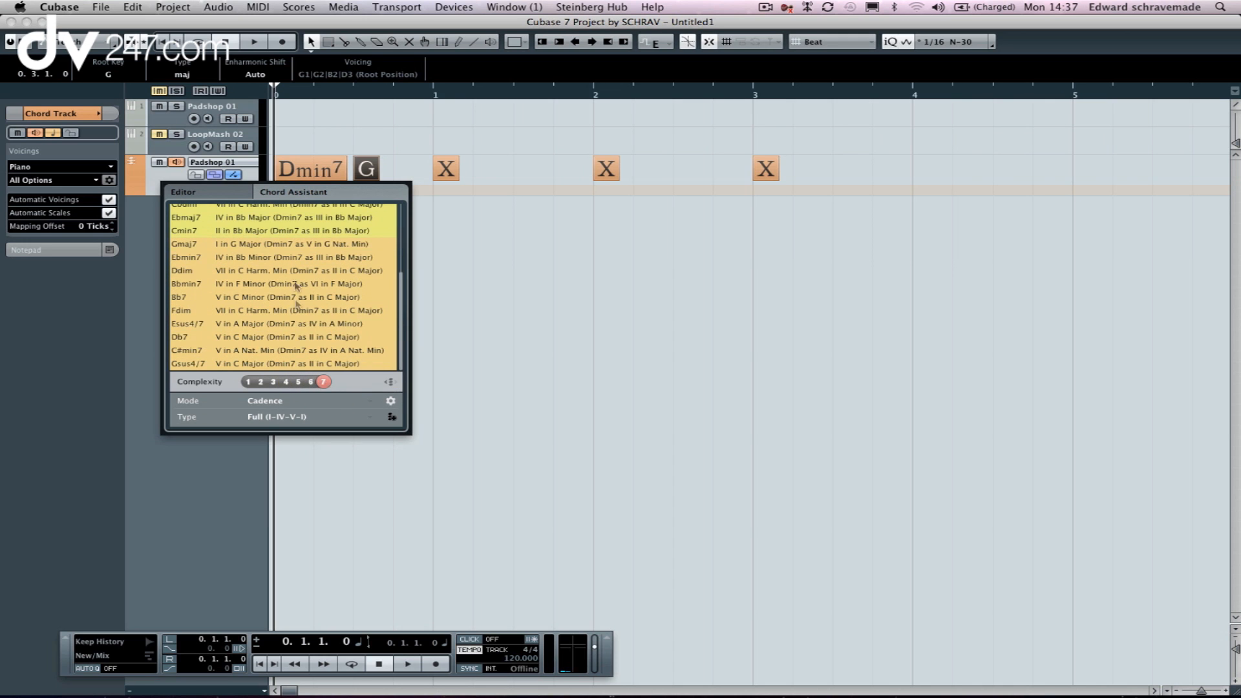
scroll(315, 234, up, 4)
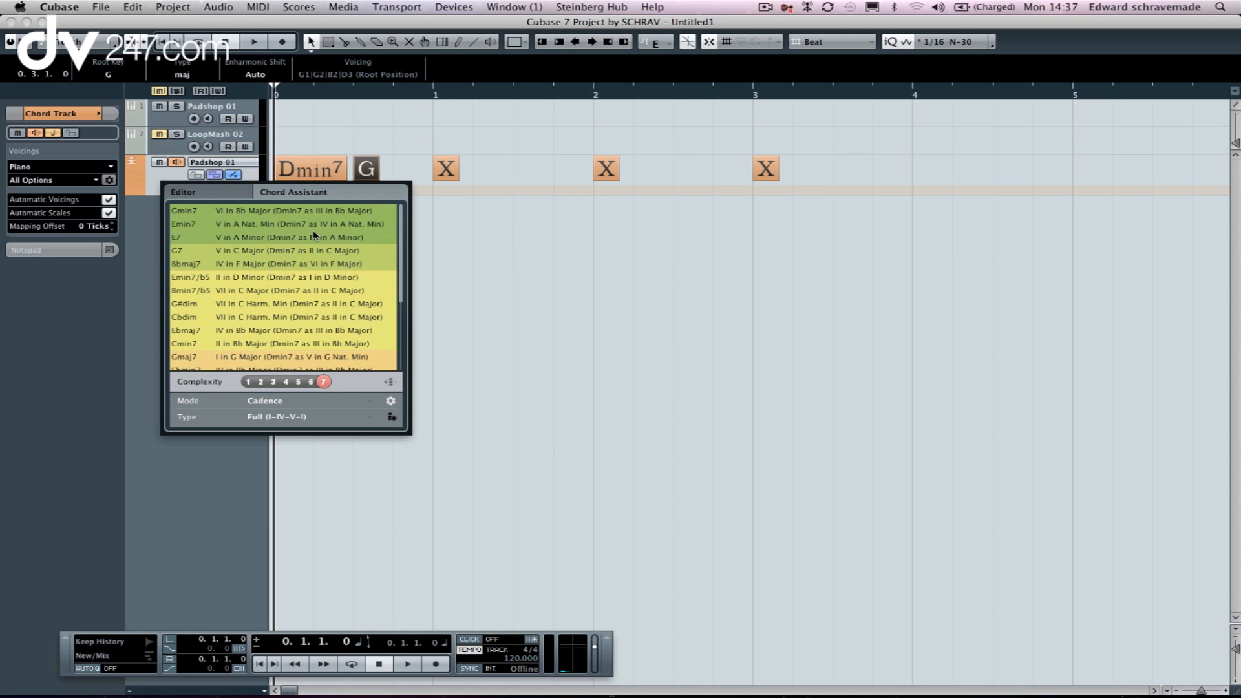
click(310, 383)
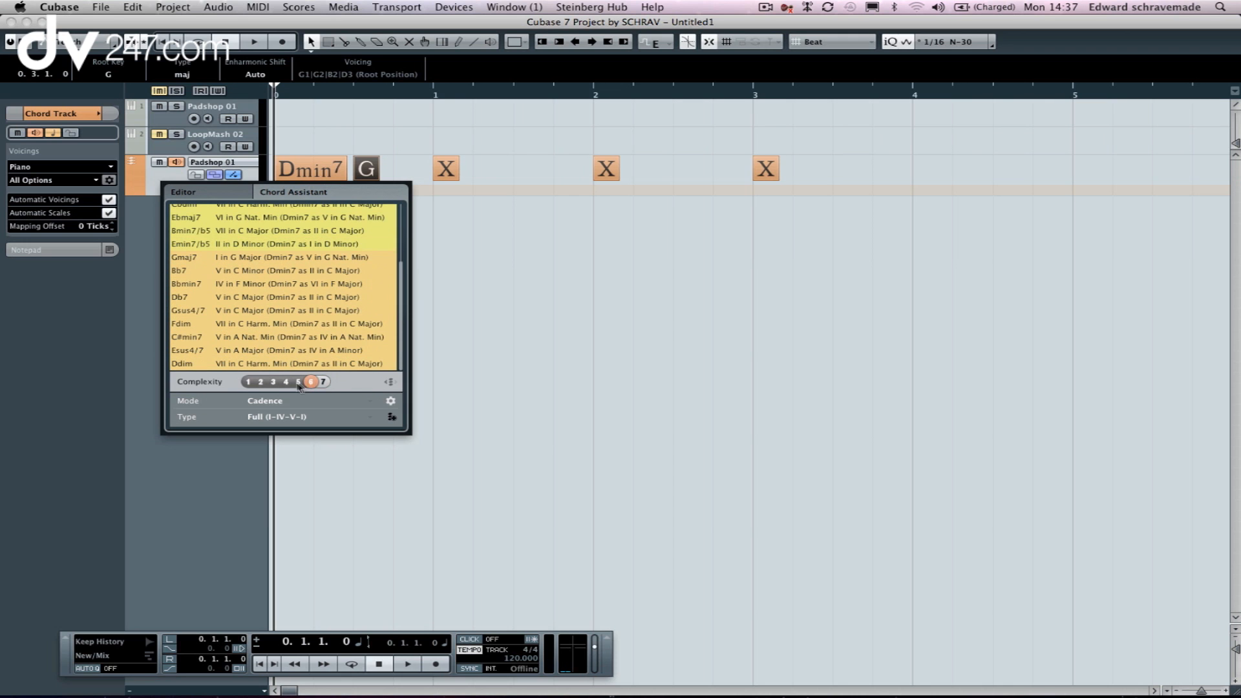
click(285, 382)
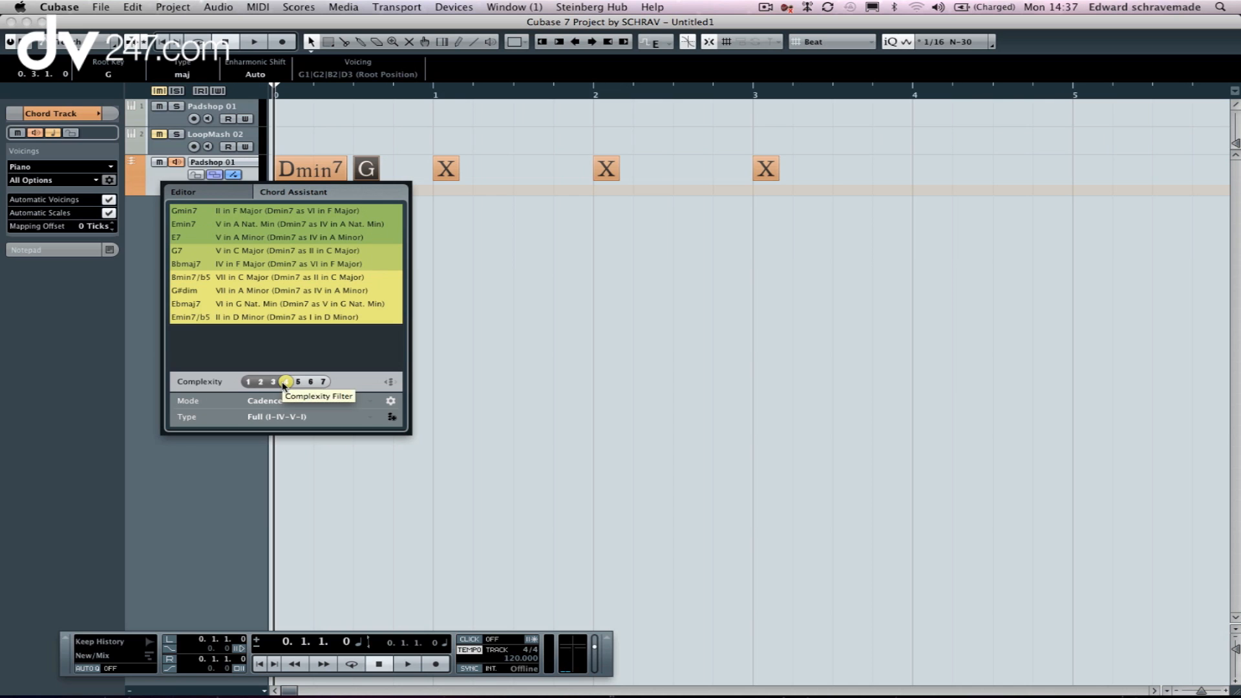
Compare the manual chord editor with the Chord Assistant suggestions for the second chord, and close the chord editor
click(188, 193)
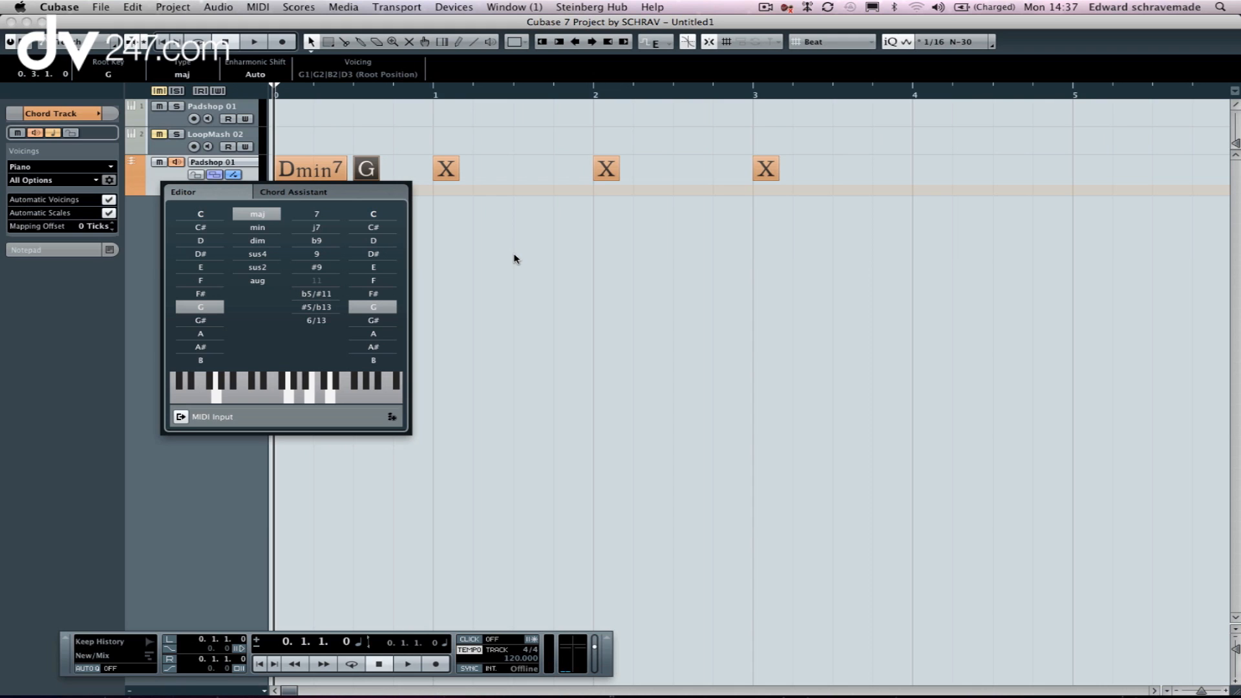
click(292, 191)
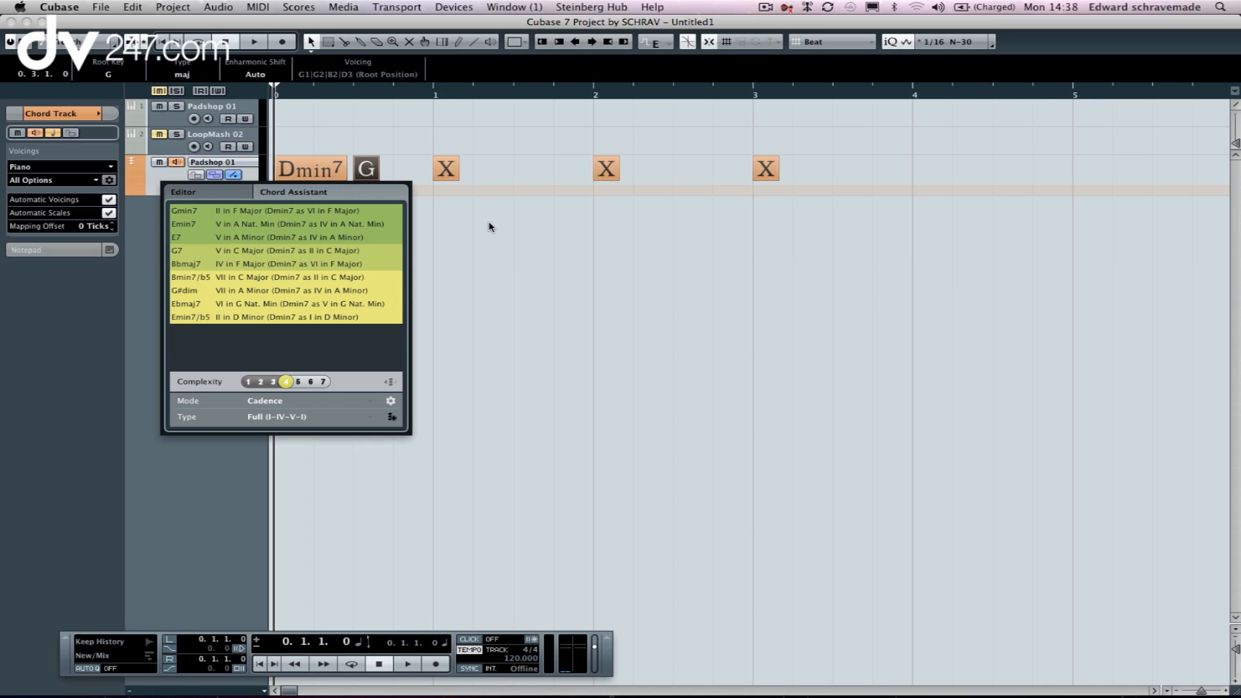
click(203, 193)
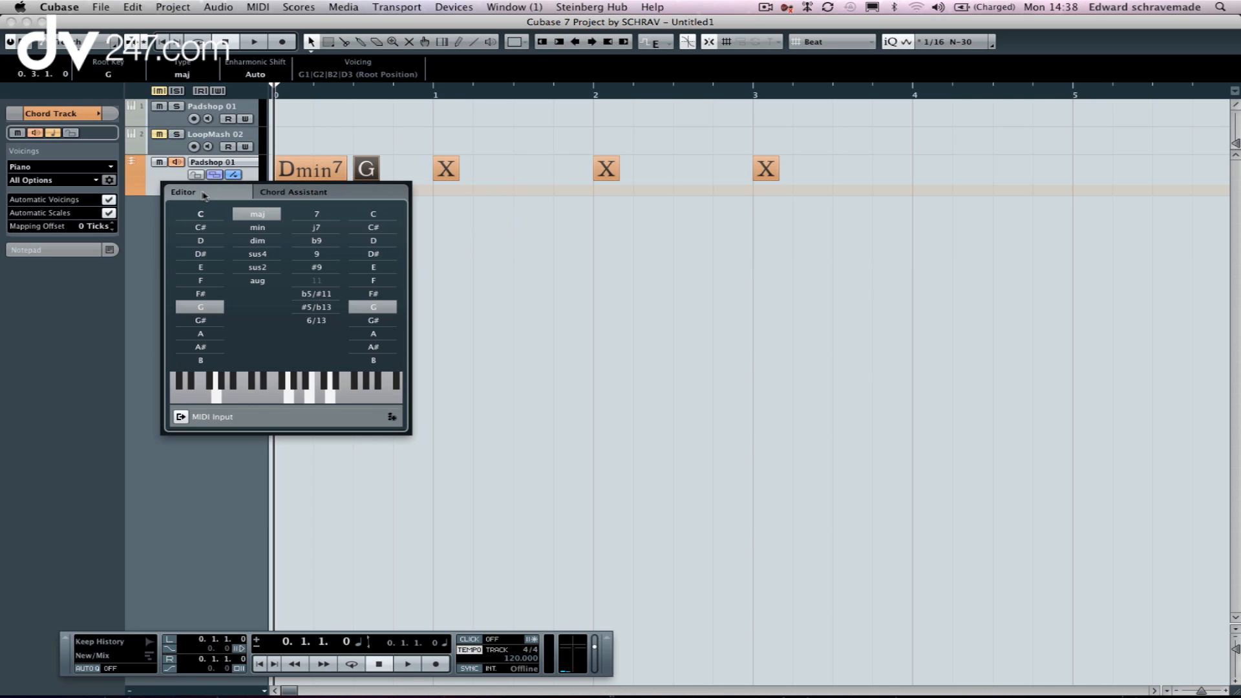
click(495, 288)
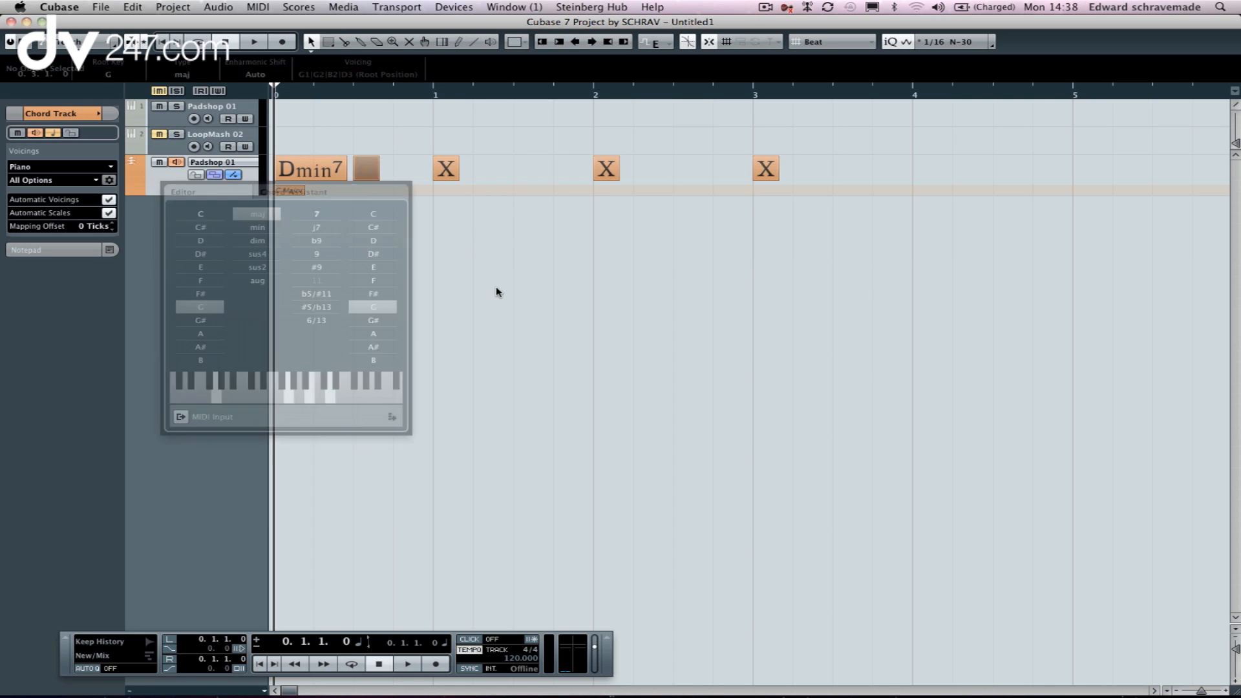
Try the Guitar voicings on the Dmin7 chord, view their subset options, and set the chord track's voicings to Basic
click(325, 170)
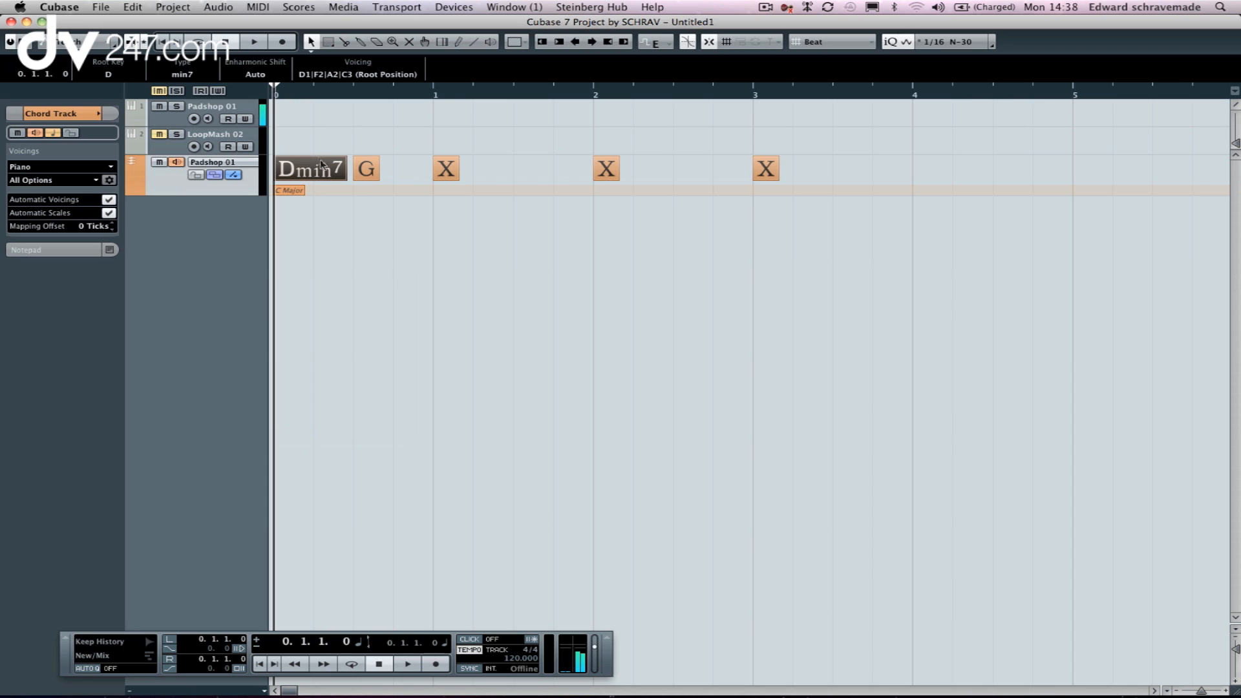
click(26, 166)
click(46, 167)
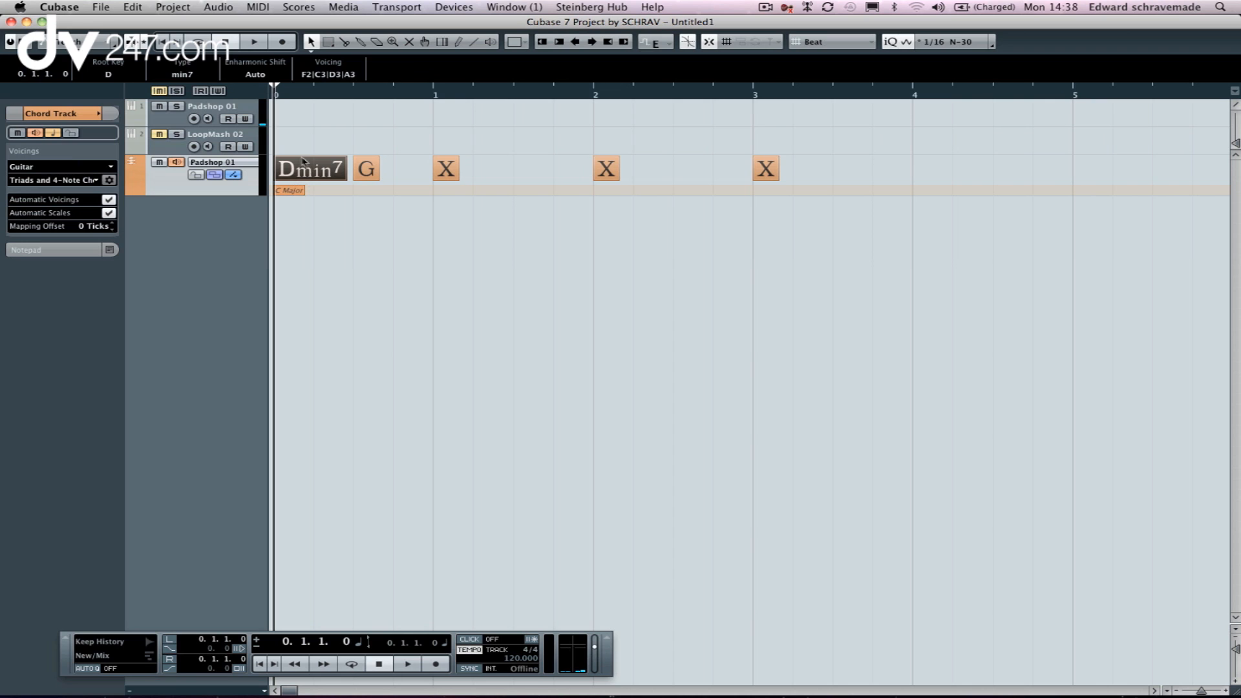
click(78, 181)
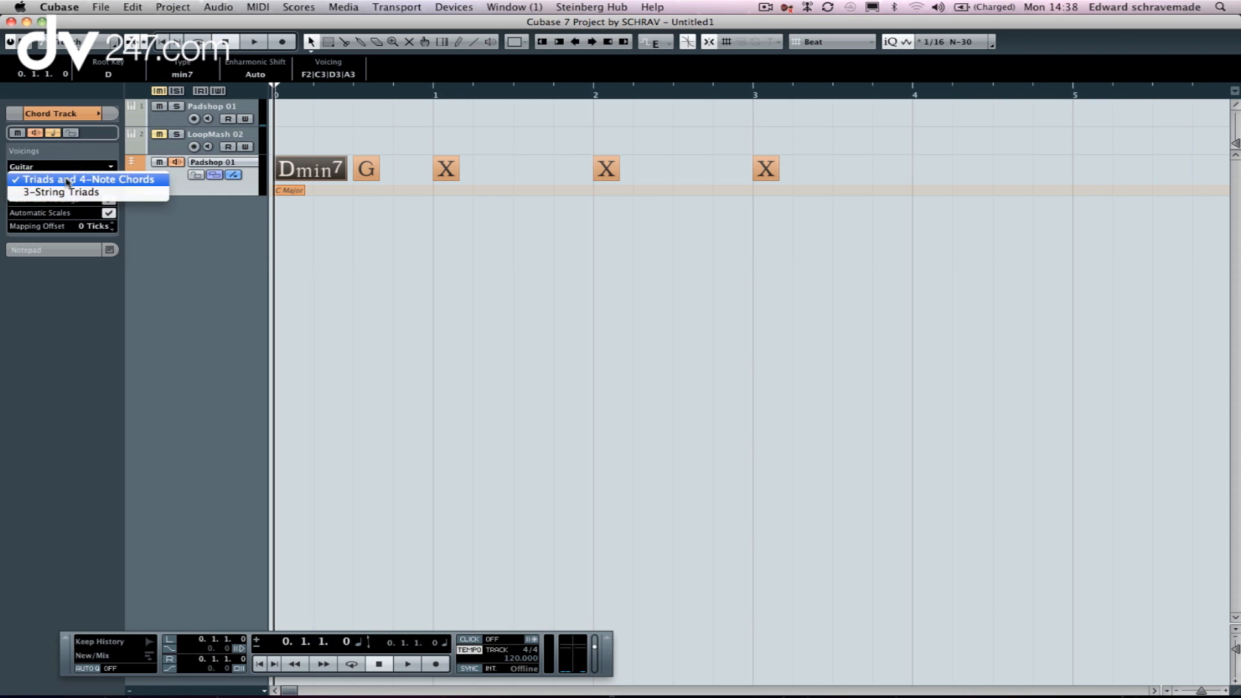
click(64, 188)
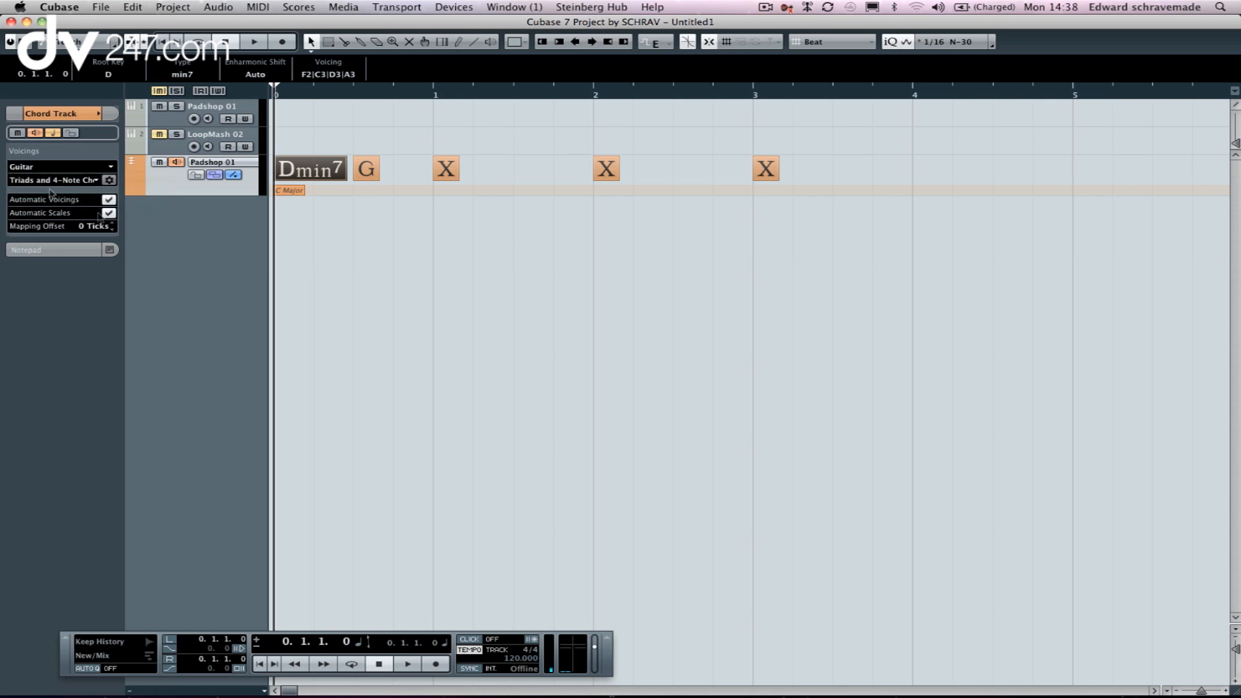
click(39, 170)
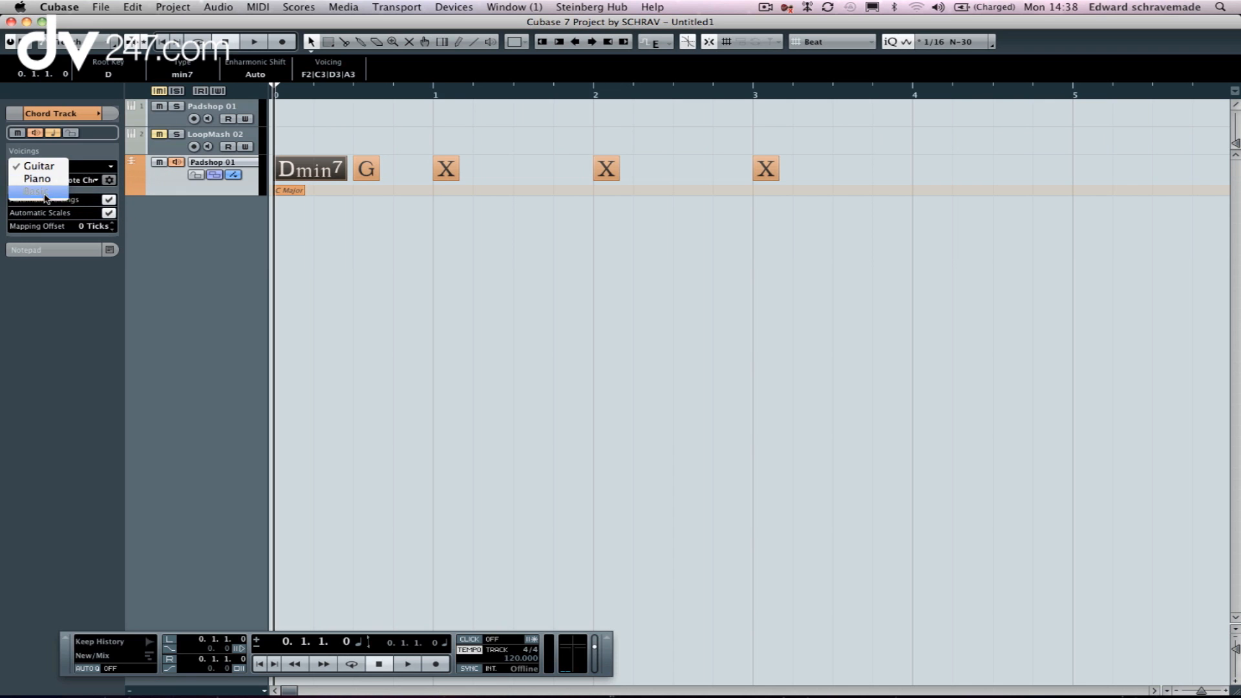
click(36, 191)
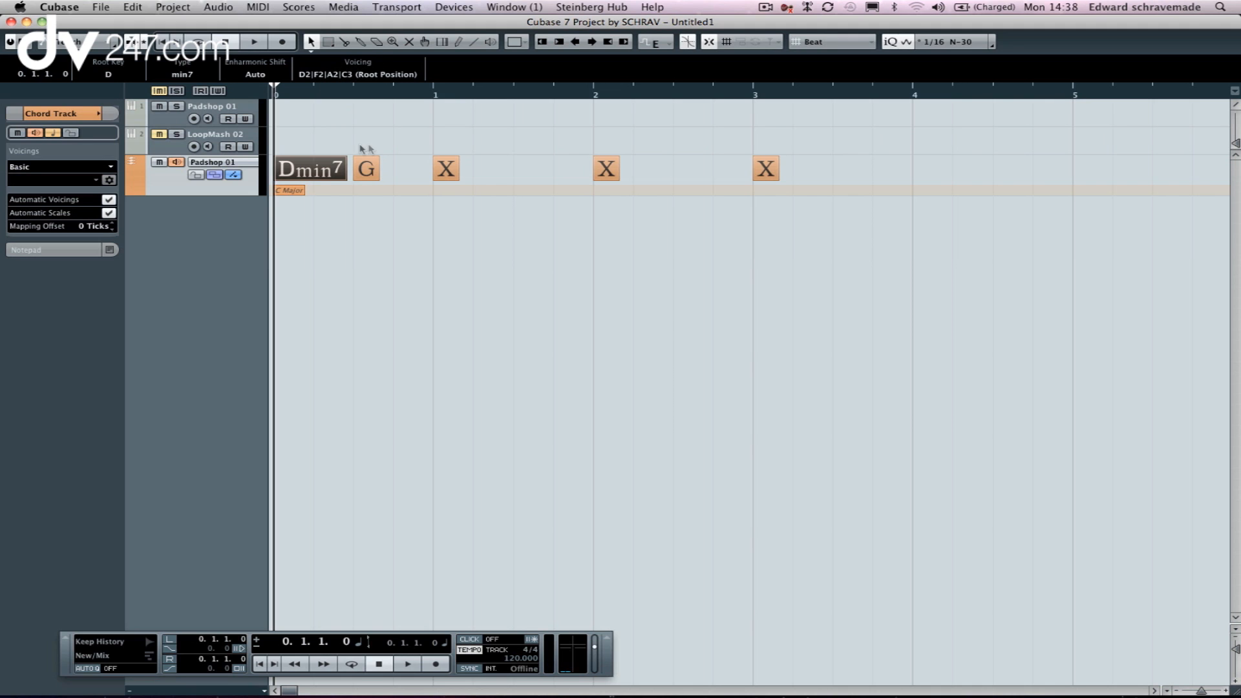
Examine the root key, type, enharmonic shift and voicing options of the Dmin7 chord, and inspect the scale event beneath it
click(111, 76)
click(112, 76)
click(184, 74)
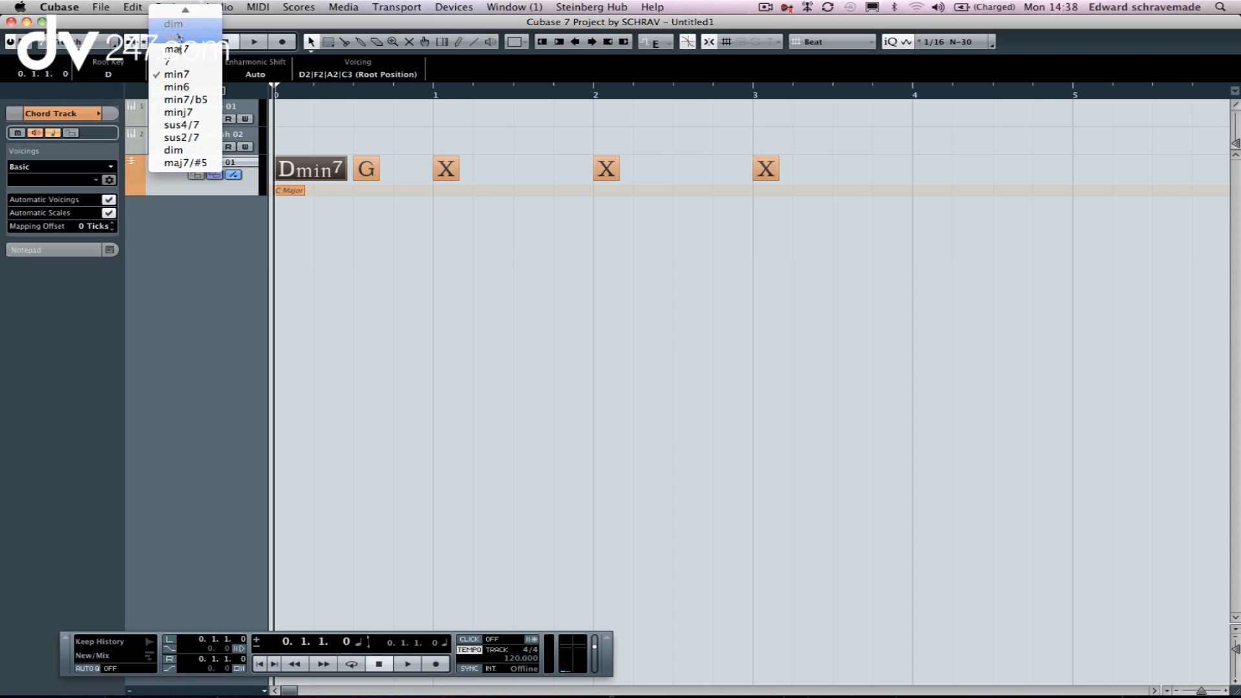
click(192, 263)
click(257, 75)
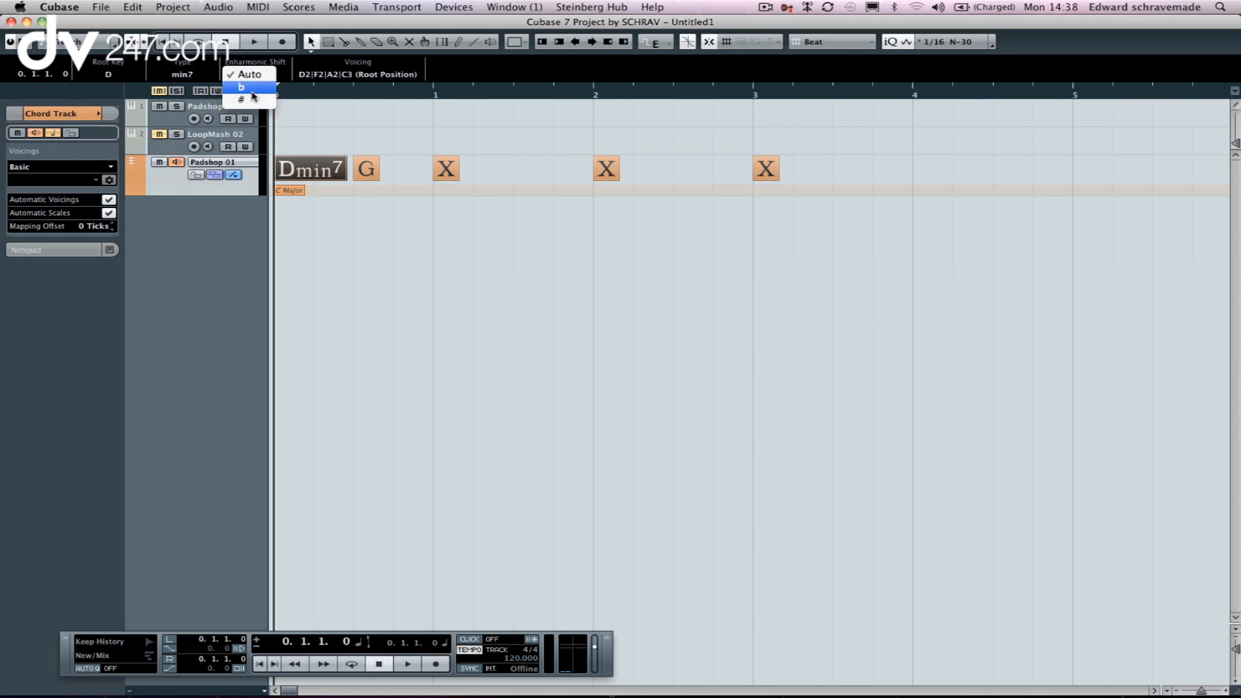
click(217, 261)
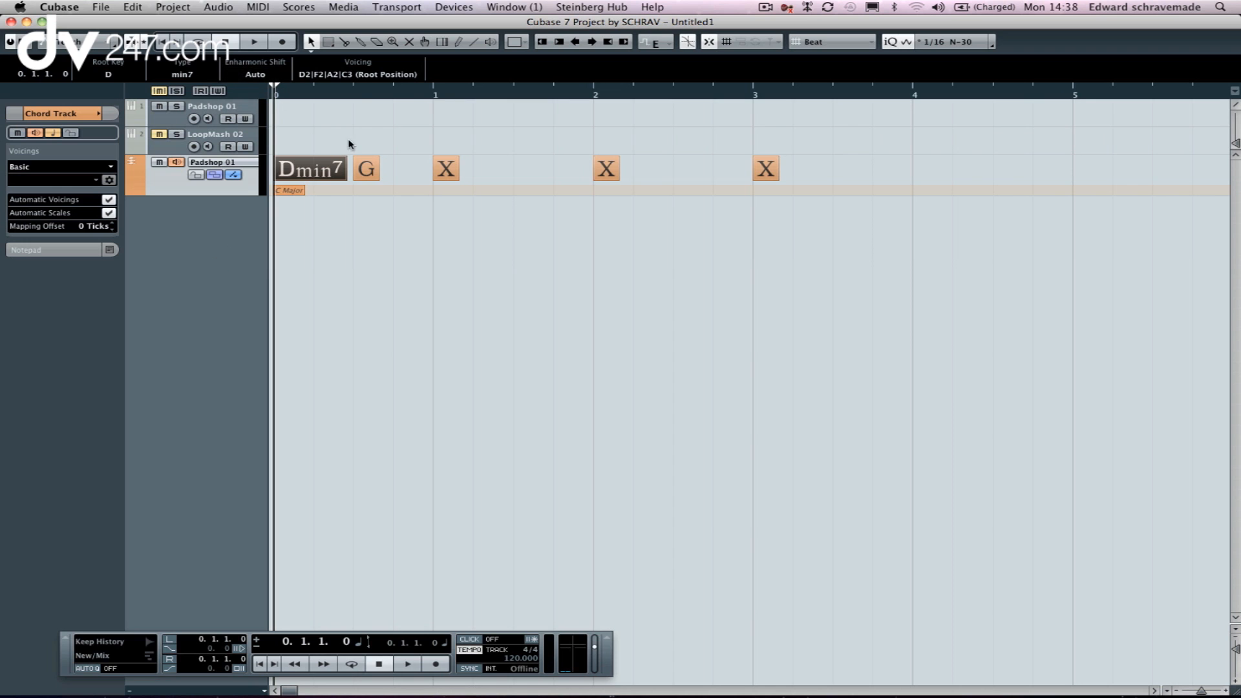
click(354, 75)
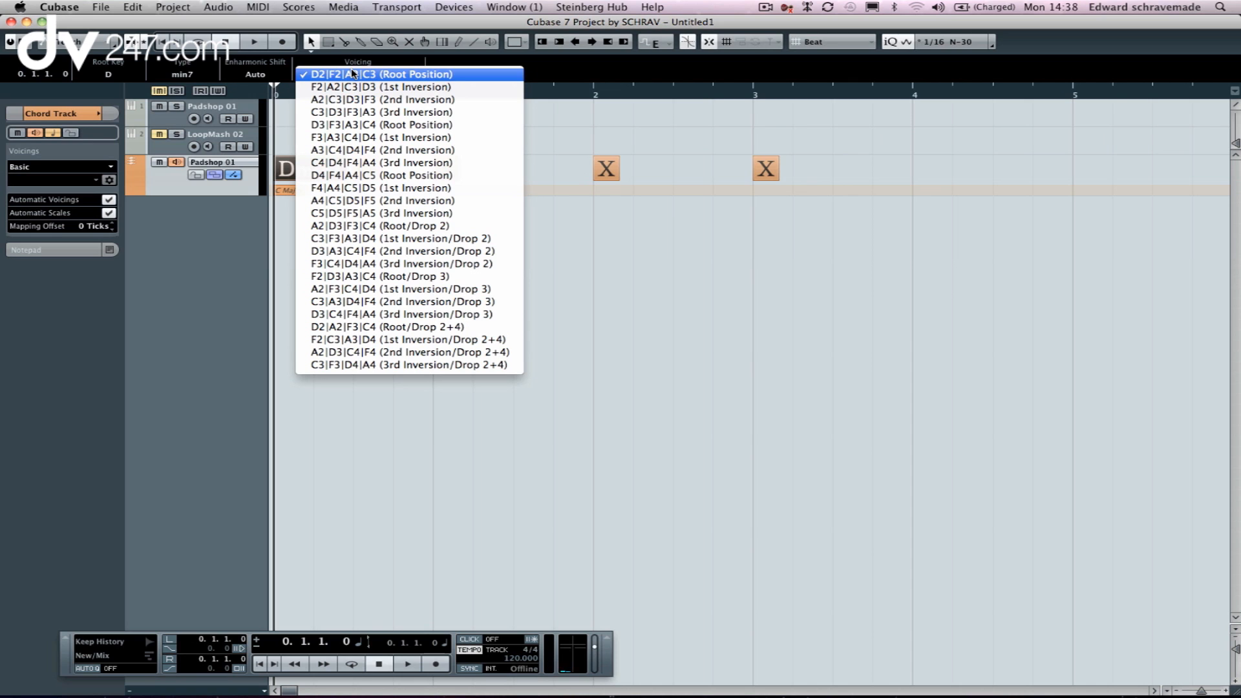
click(618, 313)
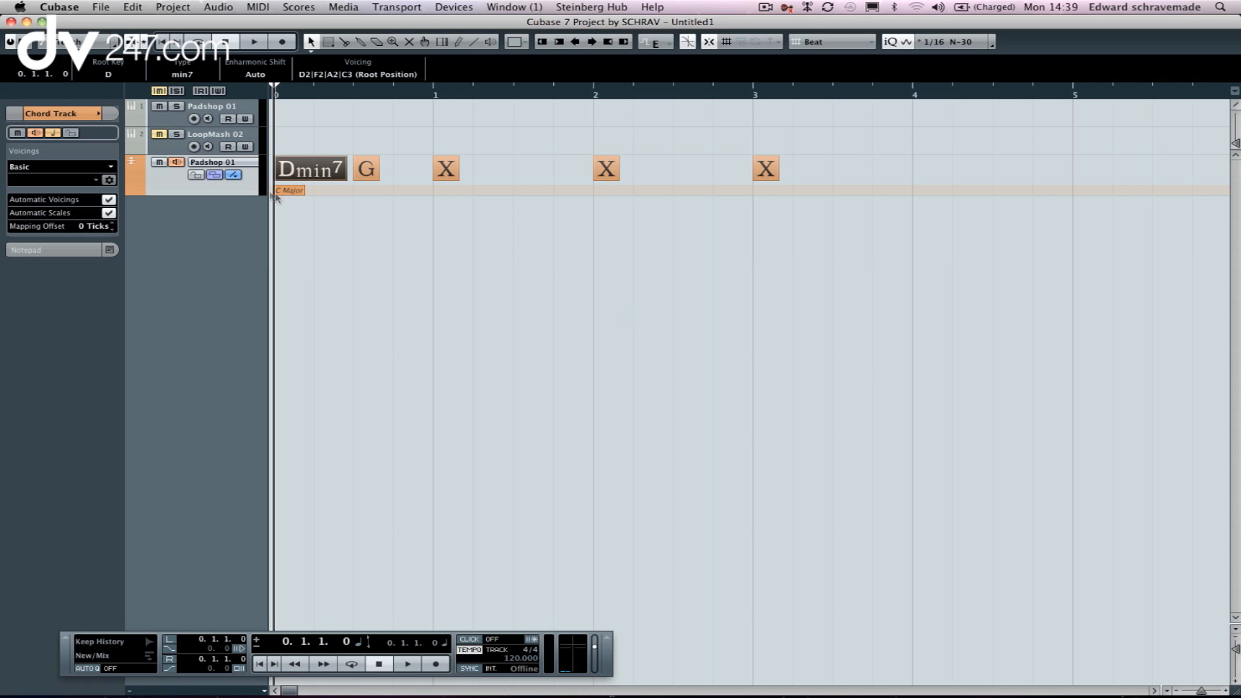
click(294, 193)
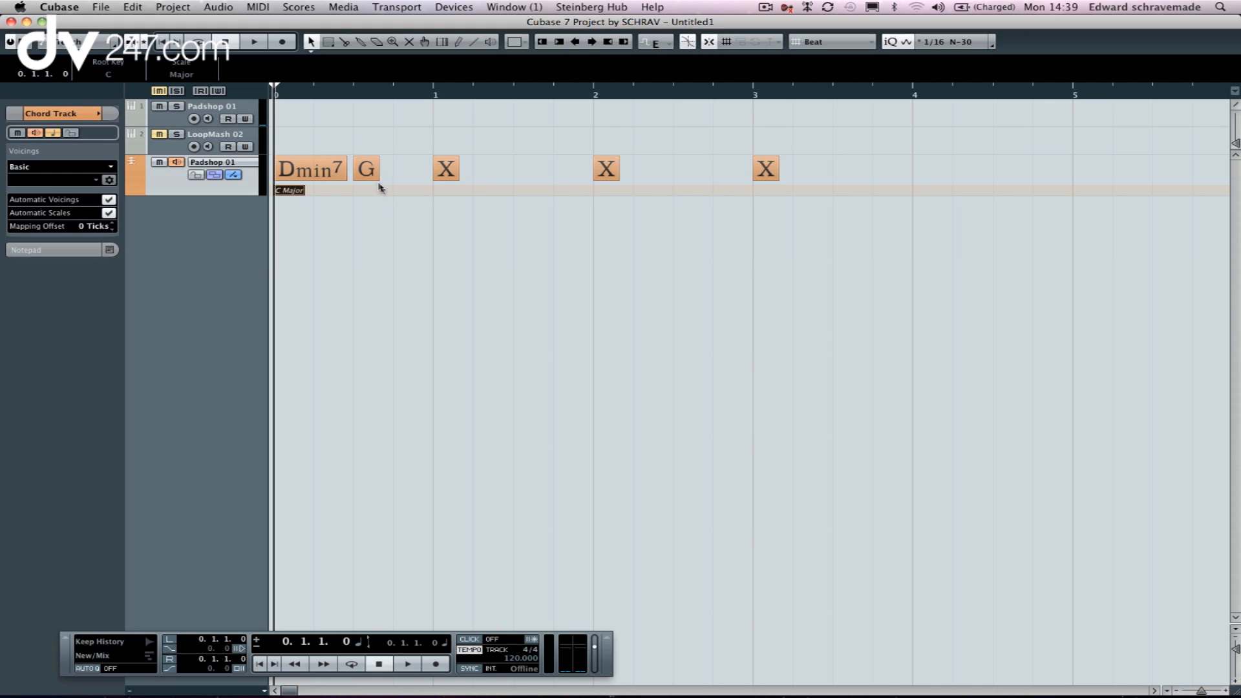
Define the third chord event as Cmin from the Chord Assistant's suggestions at complexity 2, and close the chord editor
double_click(444, 167)
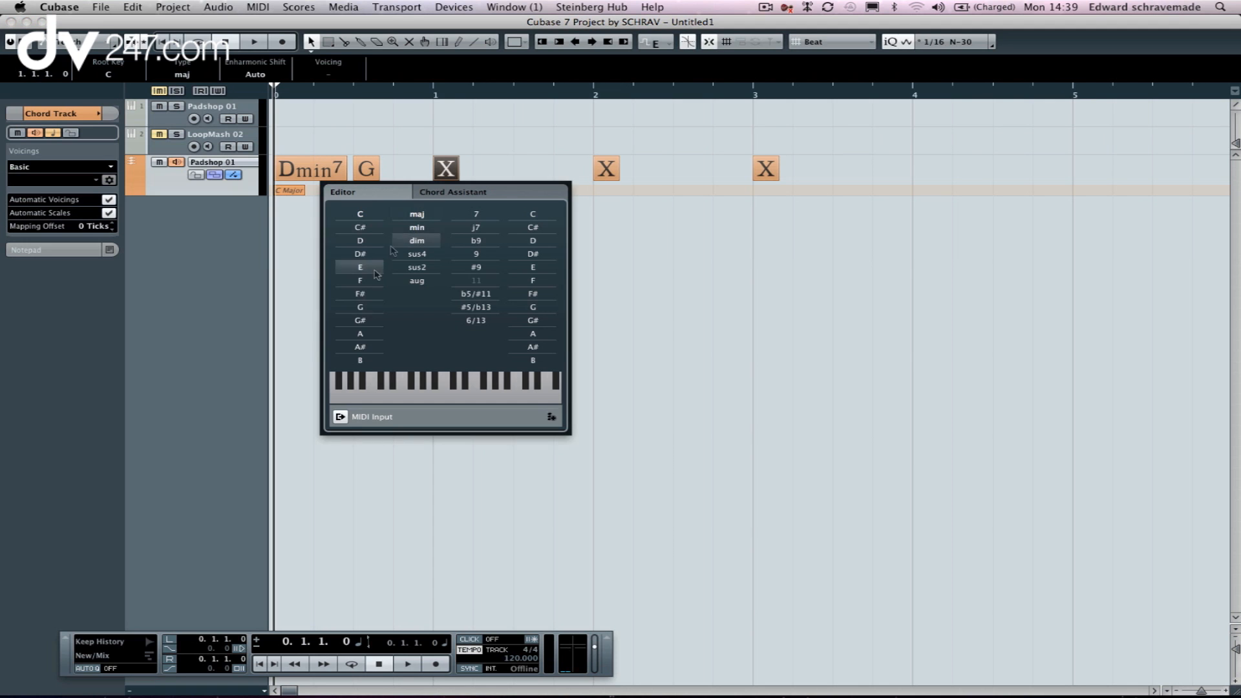
click(450, 197)
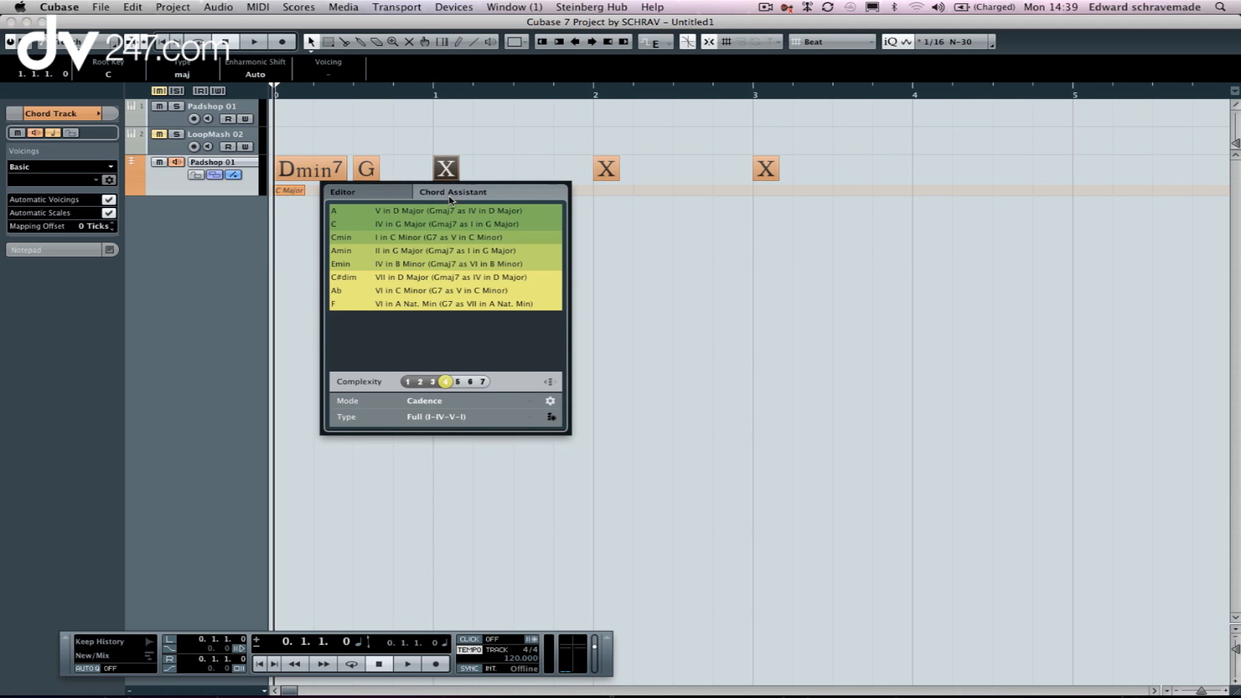
click(420, 382)
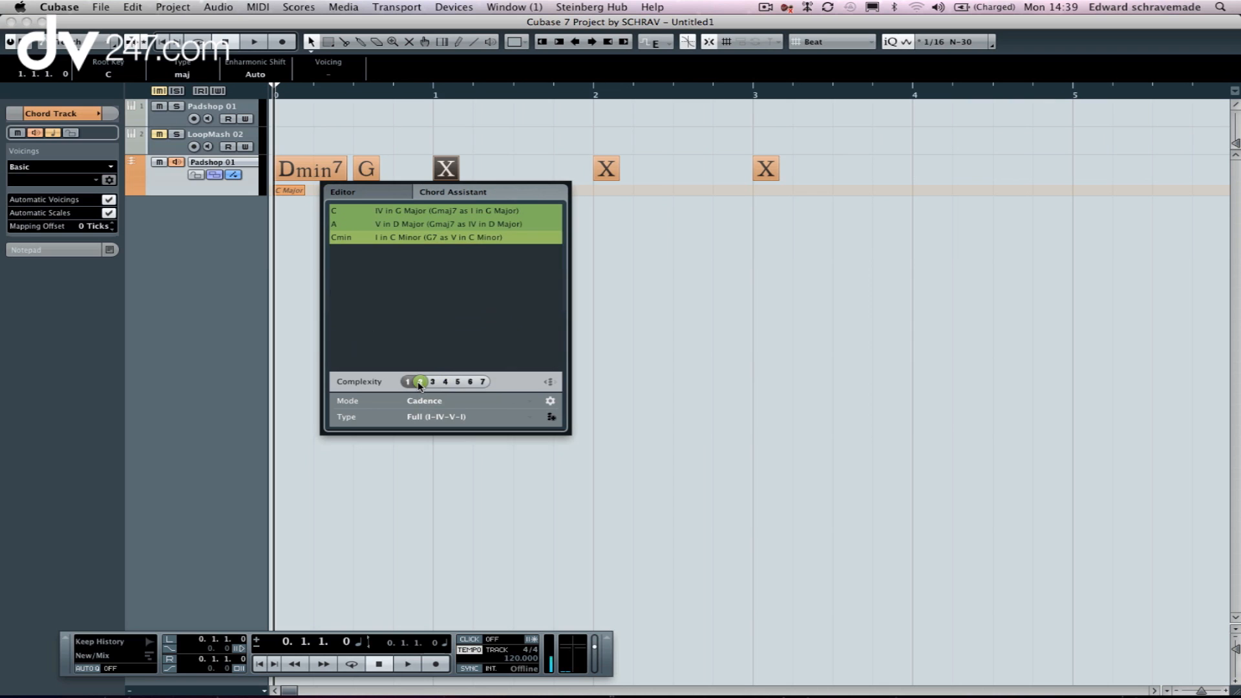
click(343, 239)
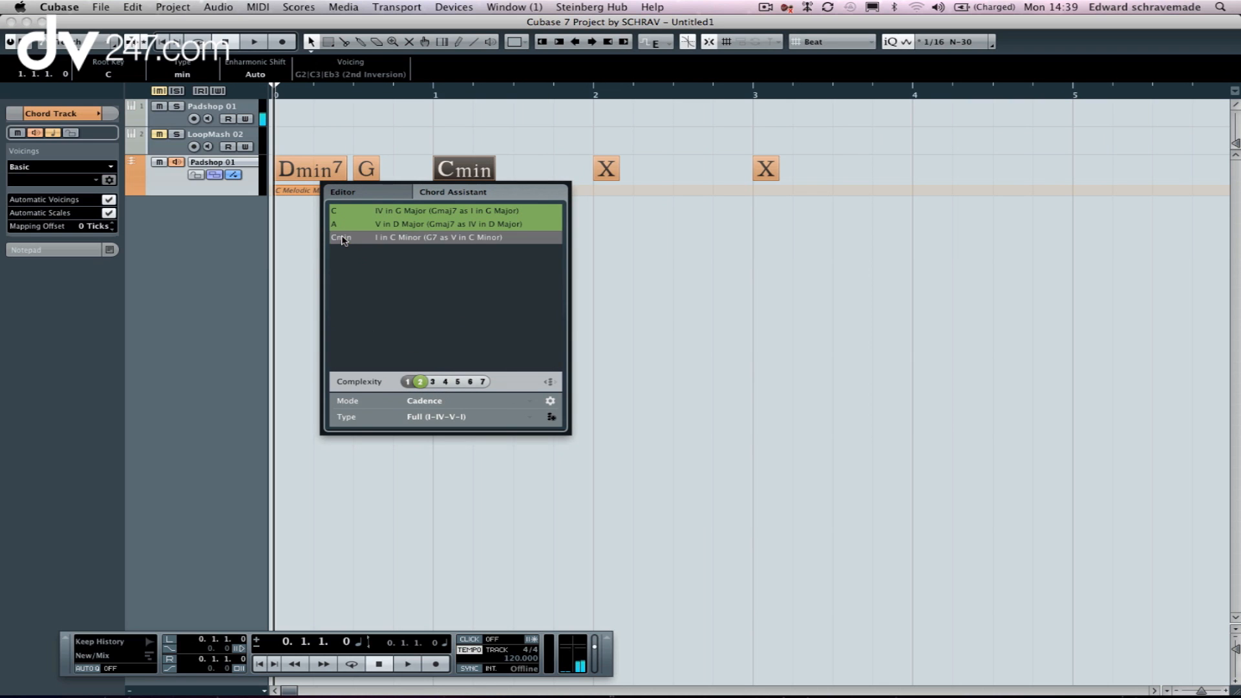
click(650, 204)
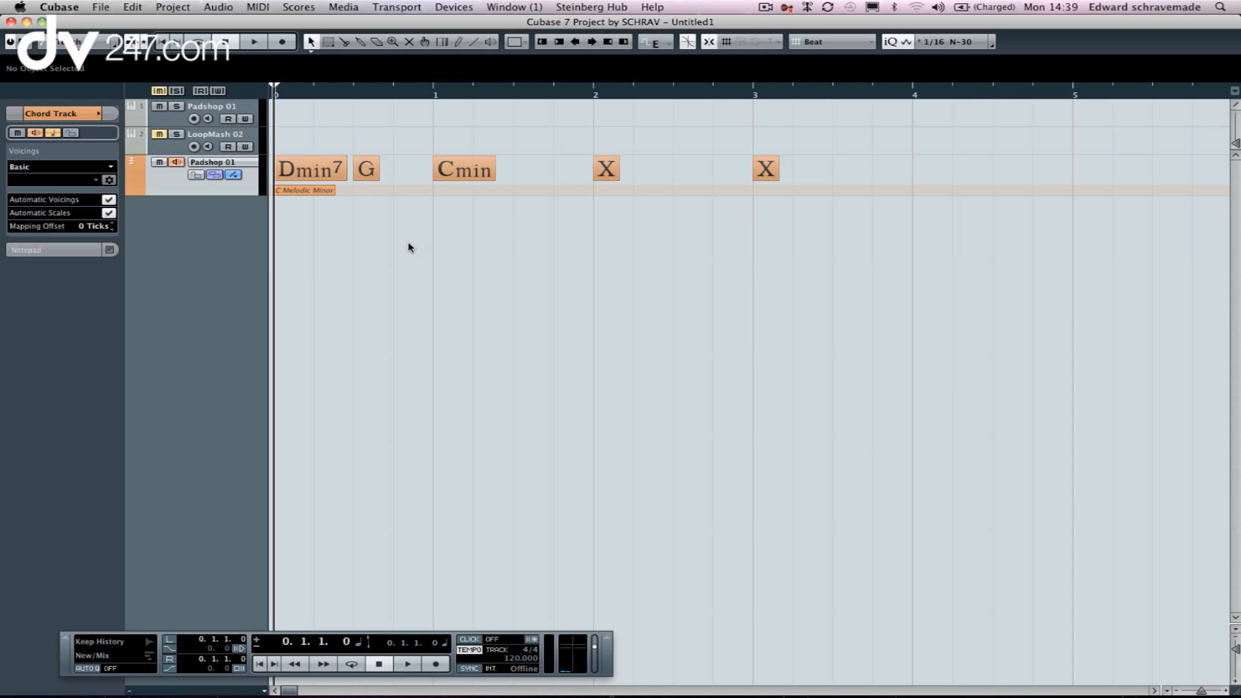
Review the Padshop 01 instrument track's chord-following and Live Transform options, and return to the chord track
click(215, 108)
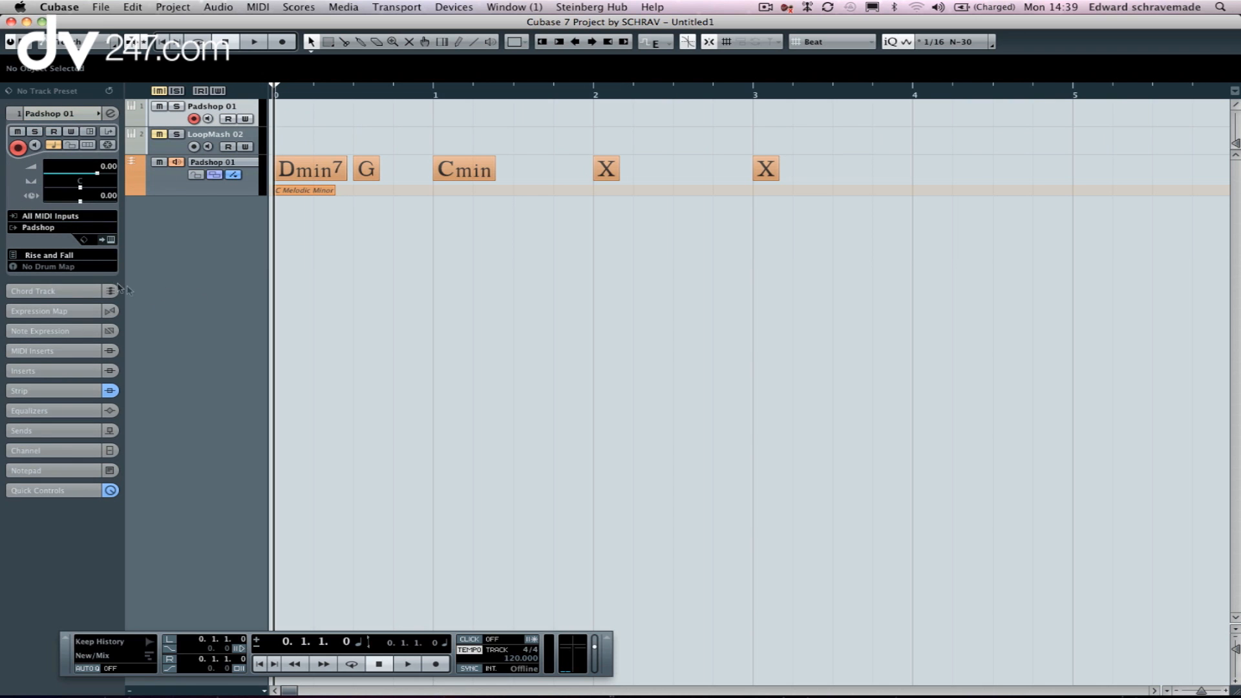
click(53, 294)
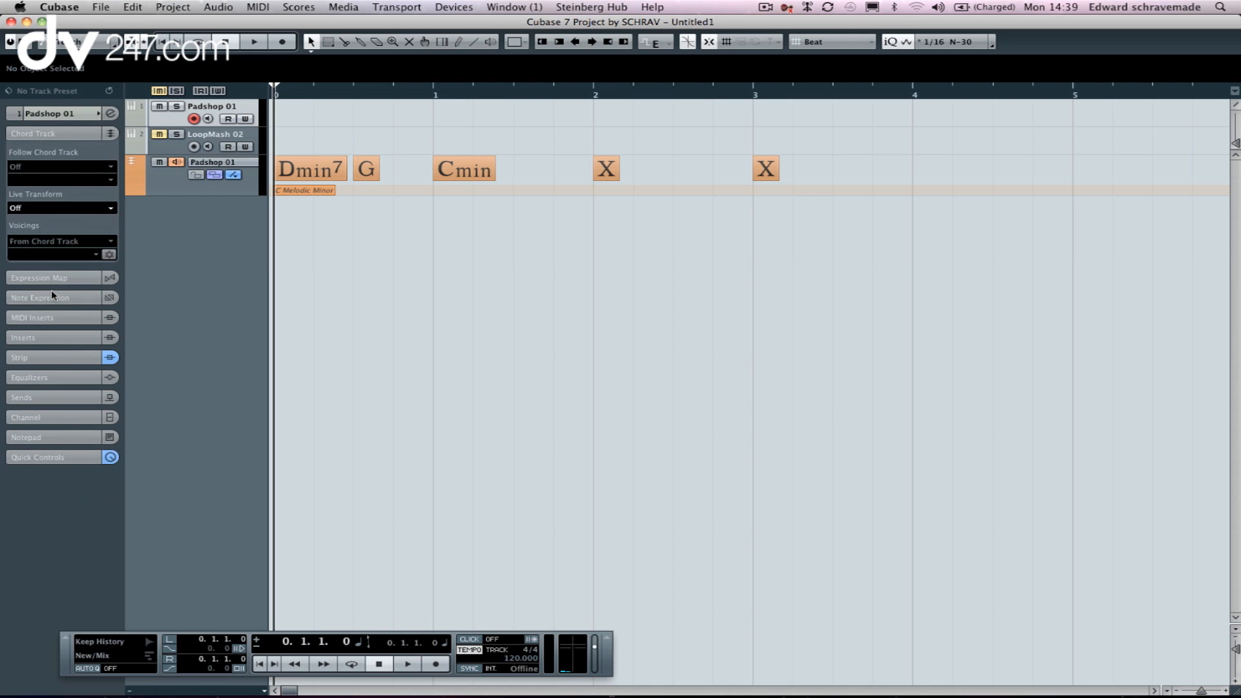
click(26, 208)
click(194, 277)
click(162, 181)
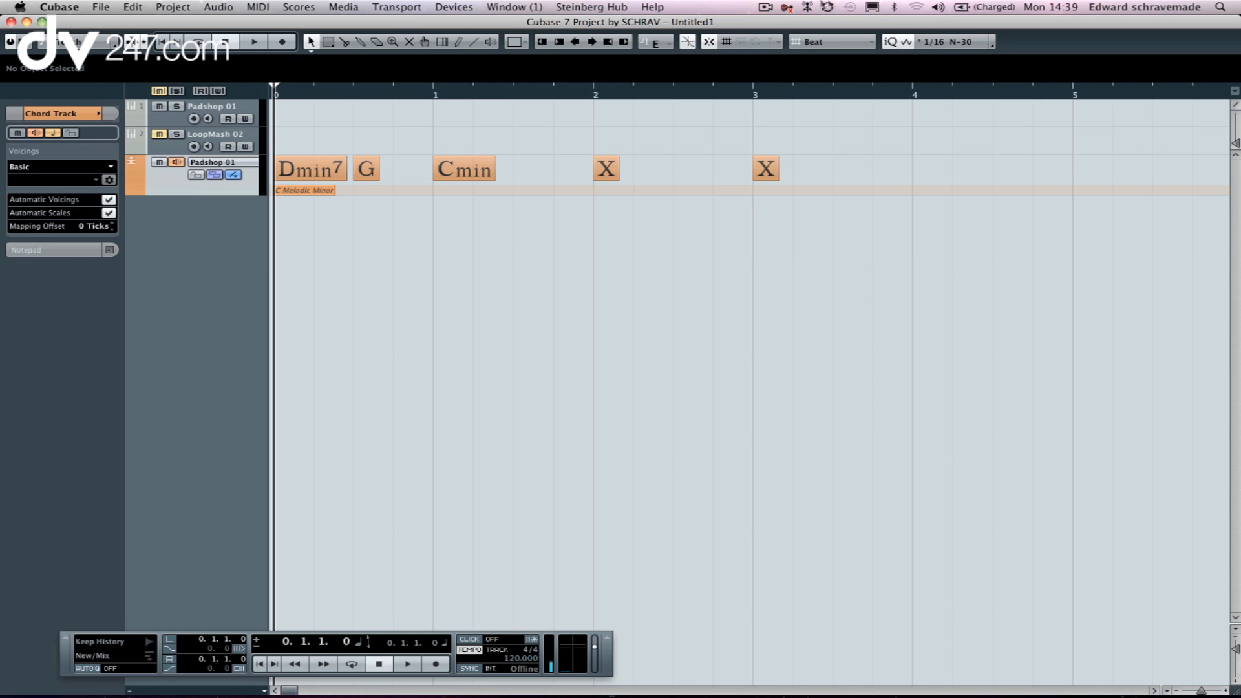
click(758, 6)
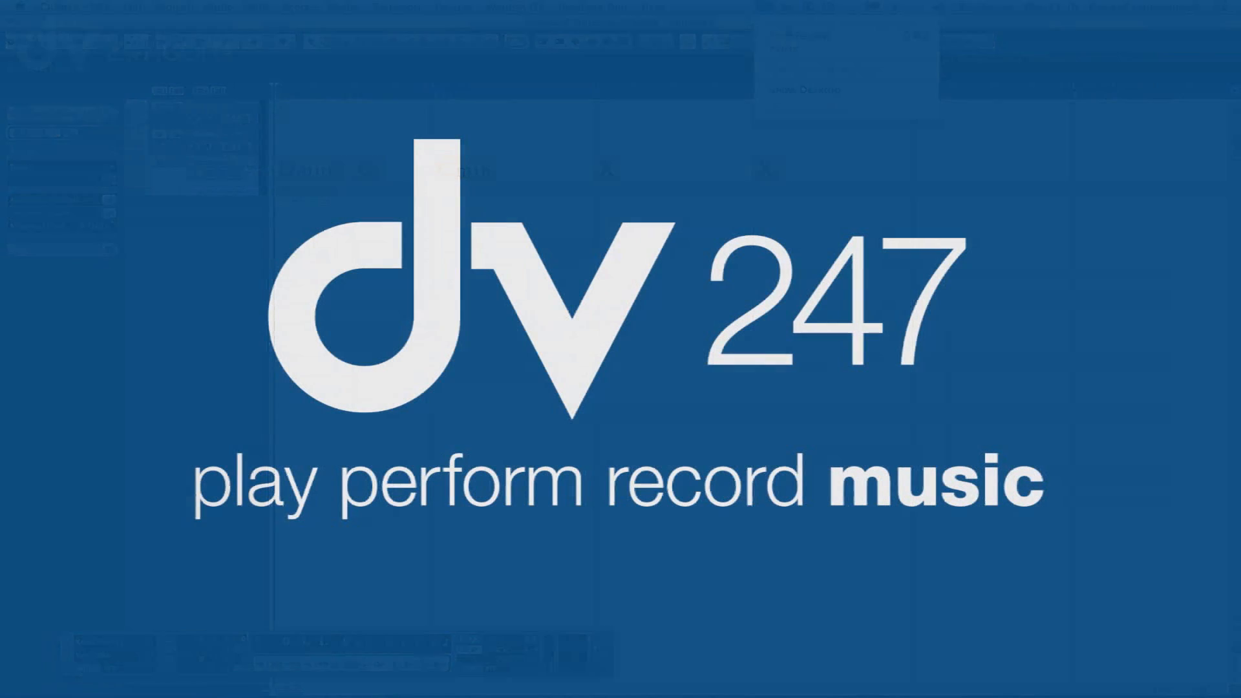